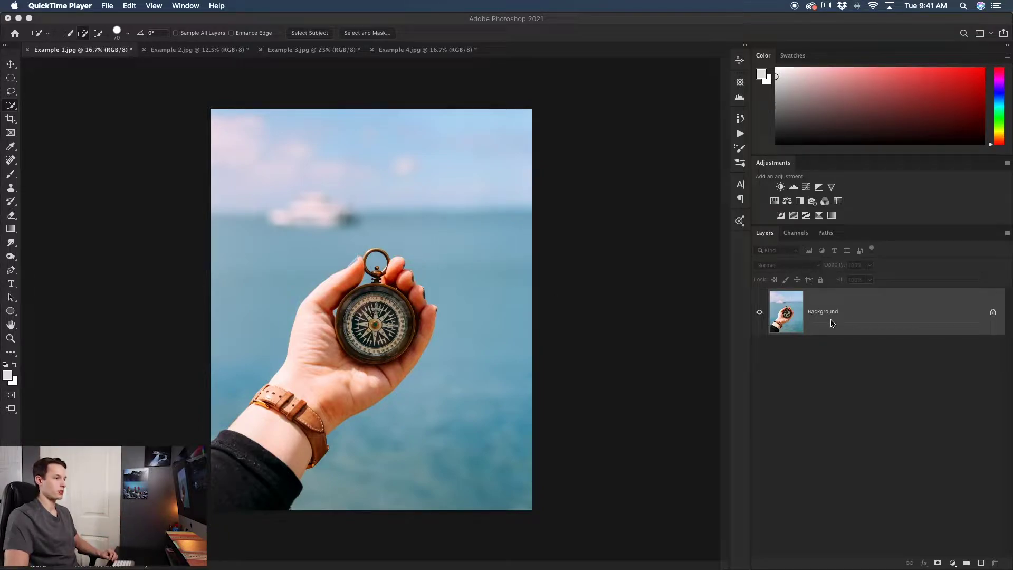
Step: Unlock the Background layer and select the hand holding the compass with the Select Subject quick action
left_click(994, 313)
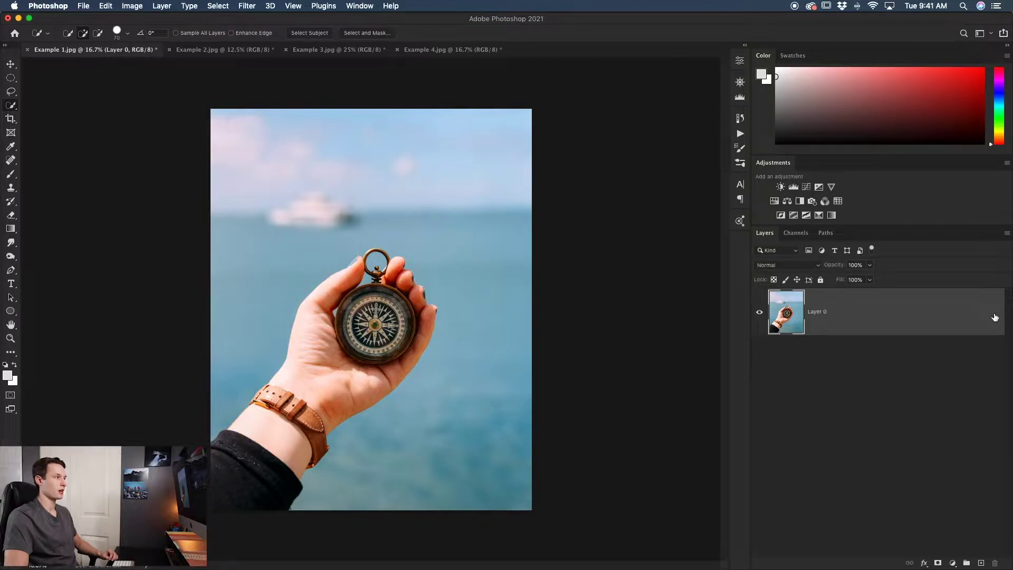
left_click(739, 63)
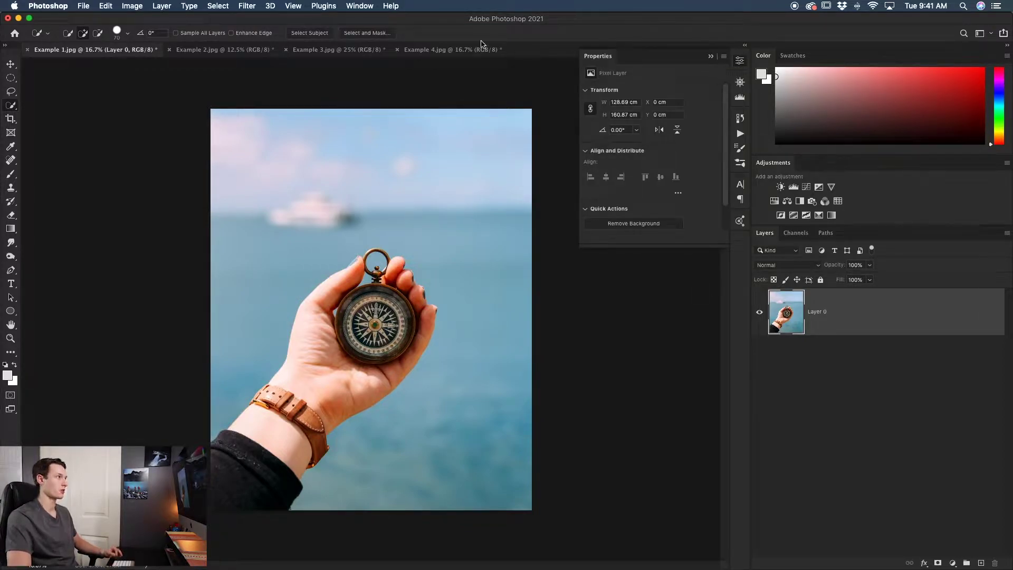
left_click(360, 6)
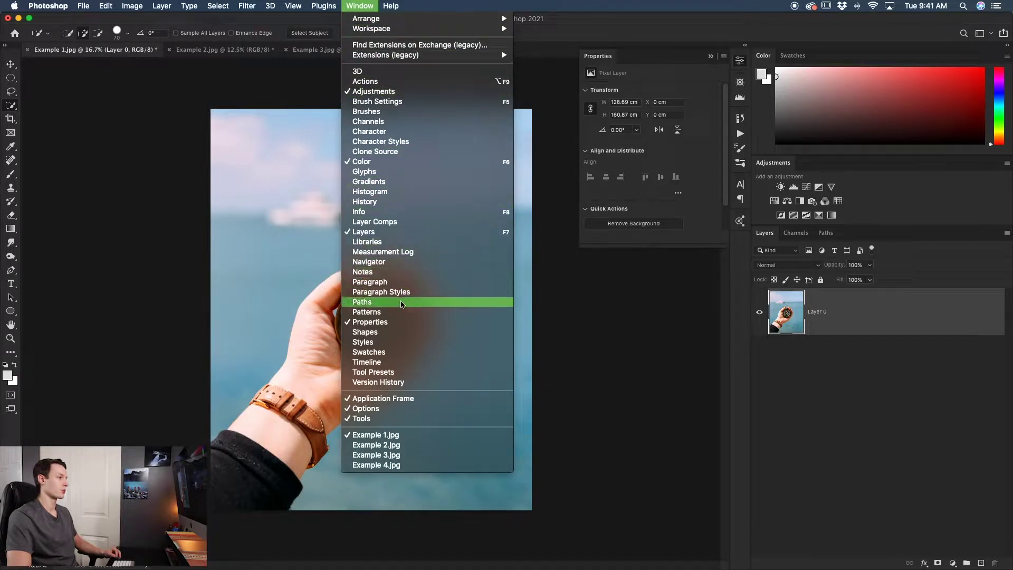
left_click(693, 203)
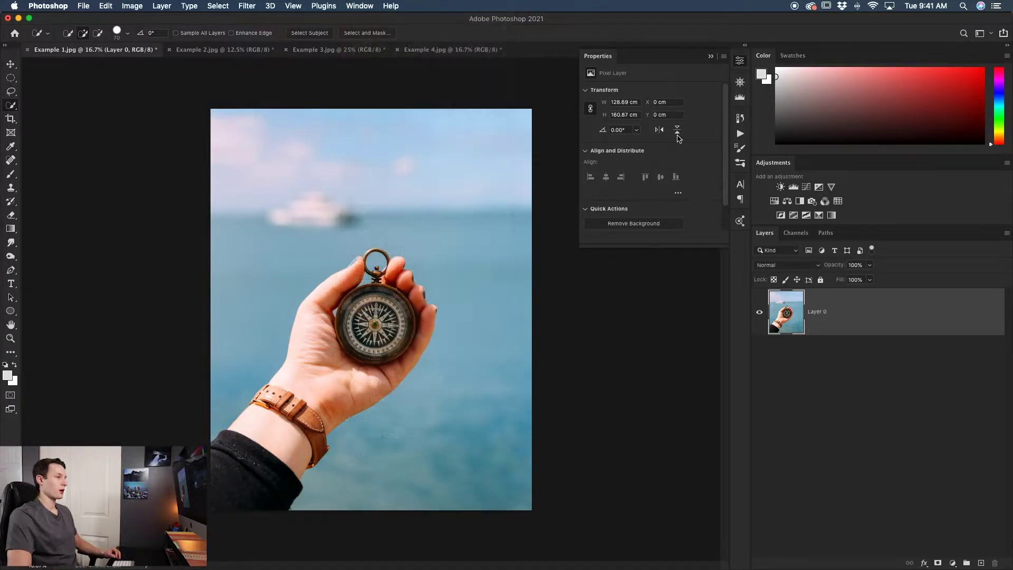
scroll(625, 170, "down", 2)
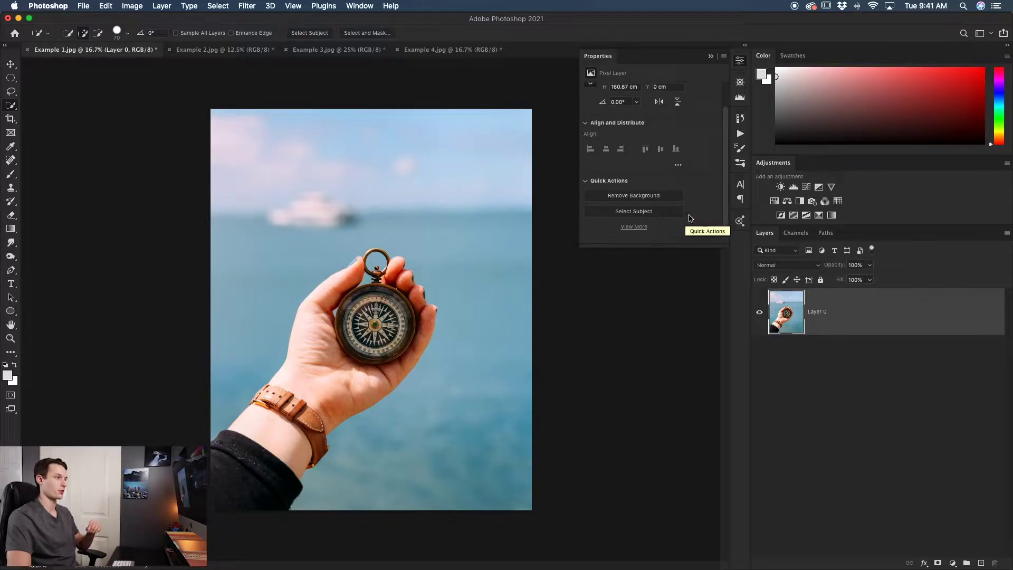
left_click(665, 212)
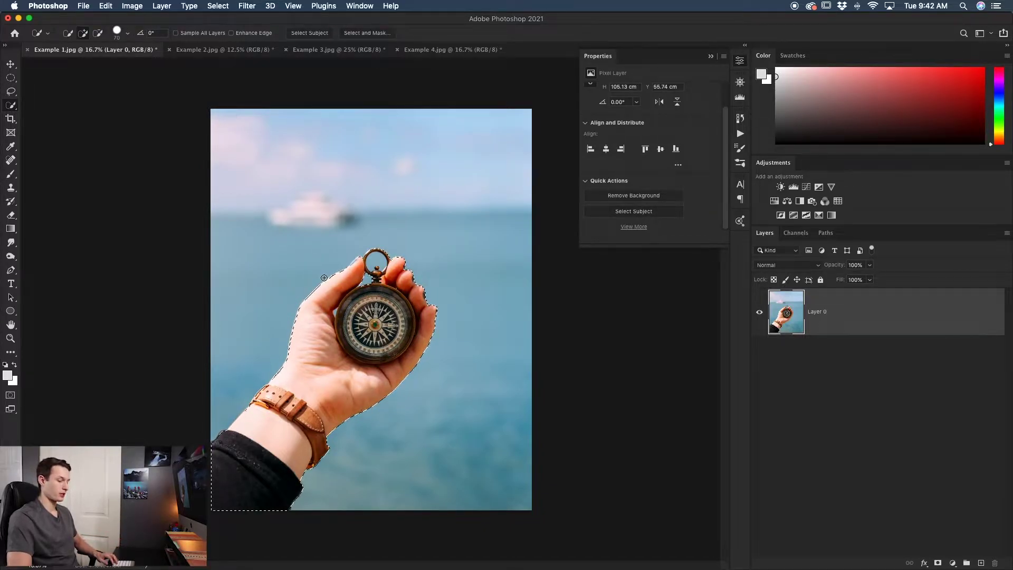
Step: Subtract the blue background inside the compass's top ring from the selection with the Quick Selection tool at brush size 20
key("super+plus")
key("super+plus")
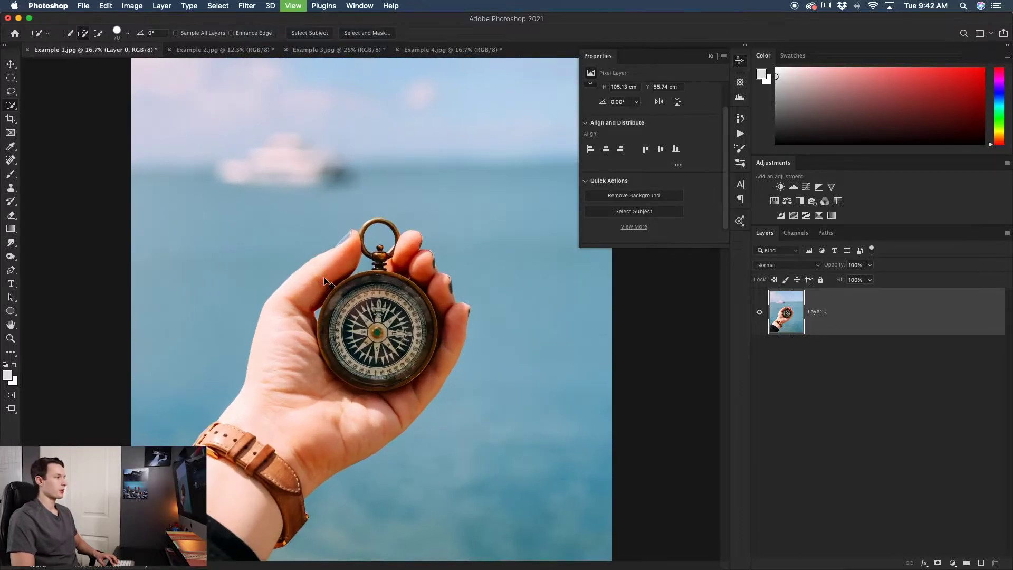
key("super+plus")
key("super+plus")
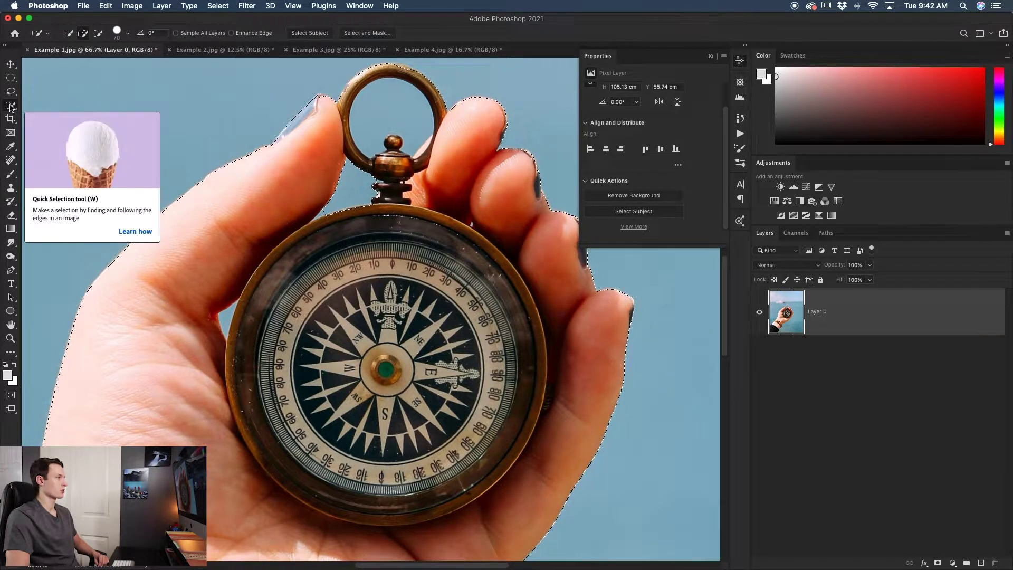
left_click(83, 33)
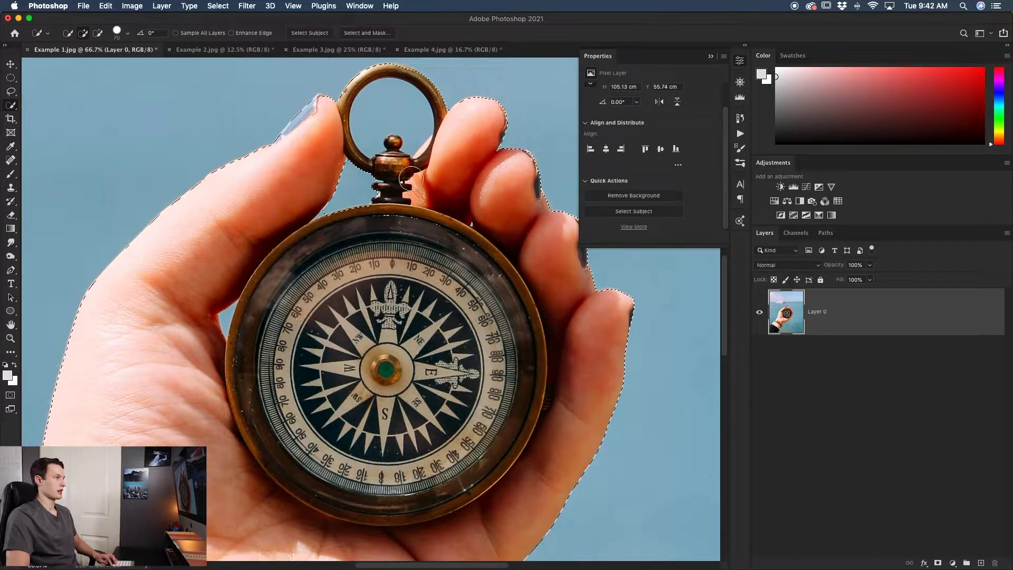
key("ctrl+d")
left_click_drag(407, 95, 406, 152)
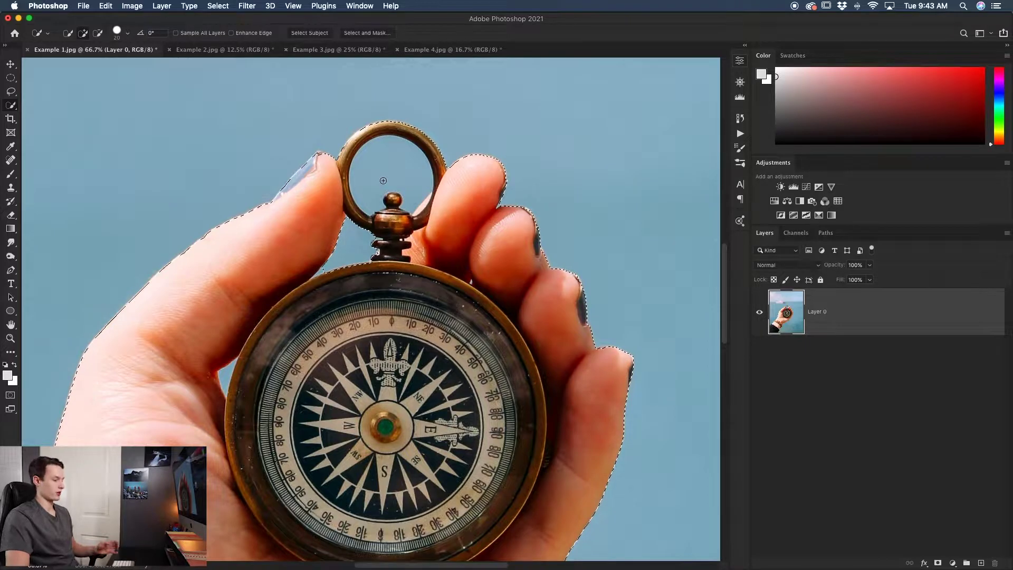
key("alt")
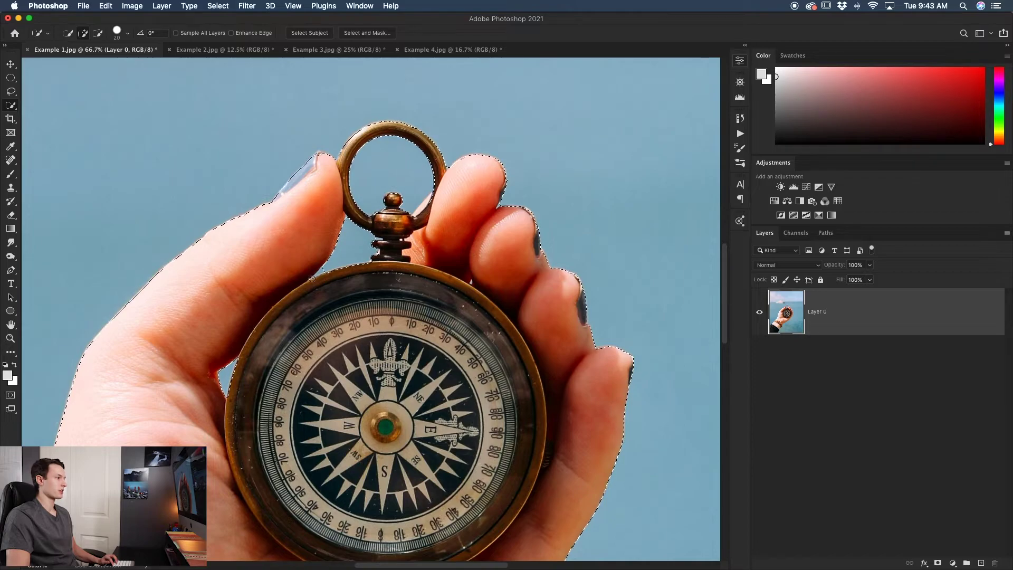
scroll(356, 379, "down", 2)
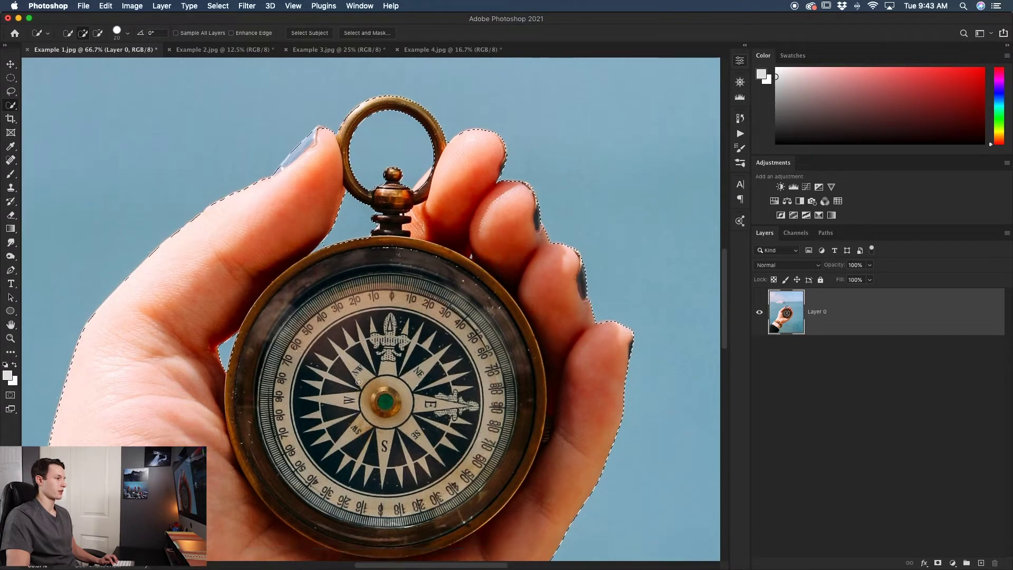
Step: Open the selection in the Select and Mask workspace and enable Smart Radius for edge detection
key("super+0")
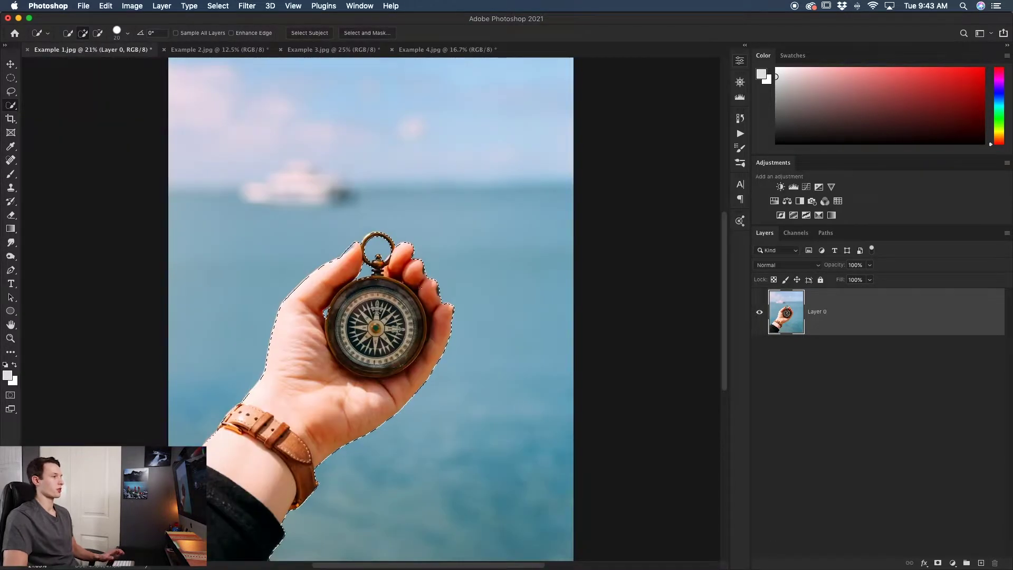
left_click(357, 34)
scroll(947, 147, "up", 1)
scroll(950, 148, "up", 1)
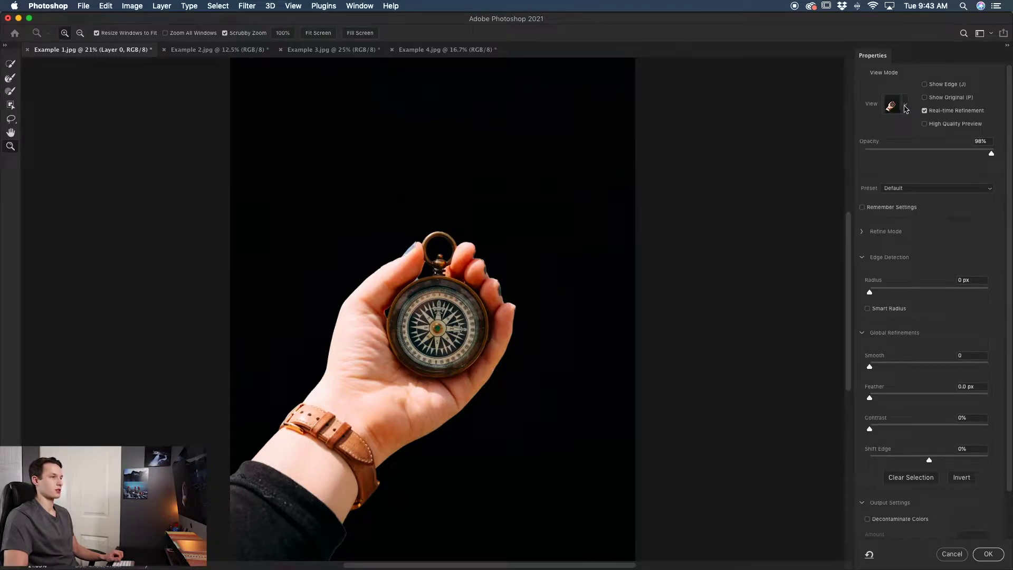
left_click(905, 104)
left_click(975, 169)
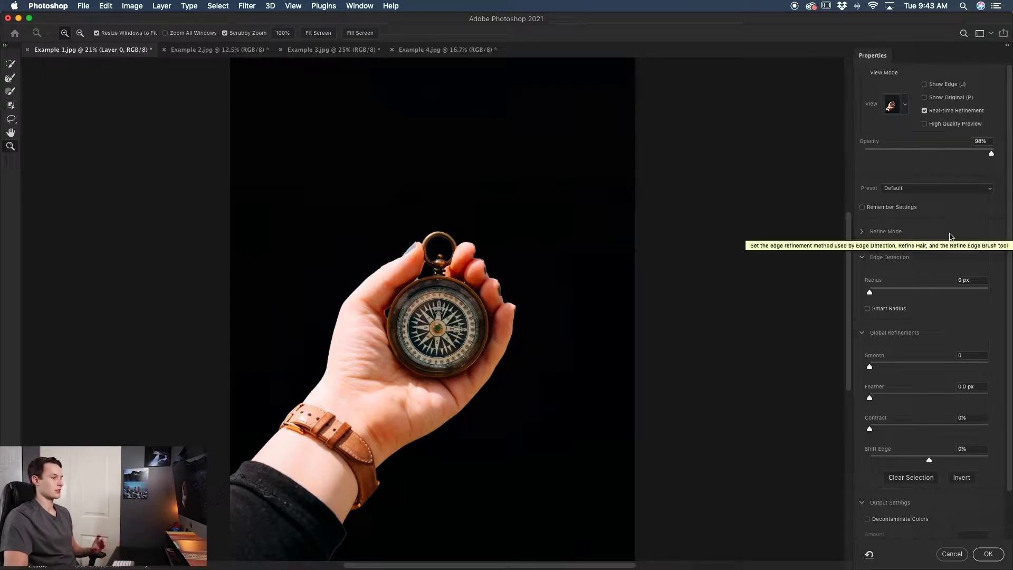
key("super+plus")
key("super+plus")
key("super+plus")
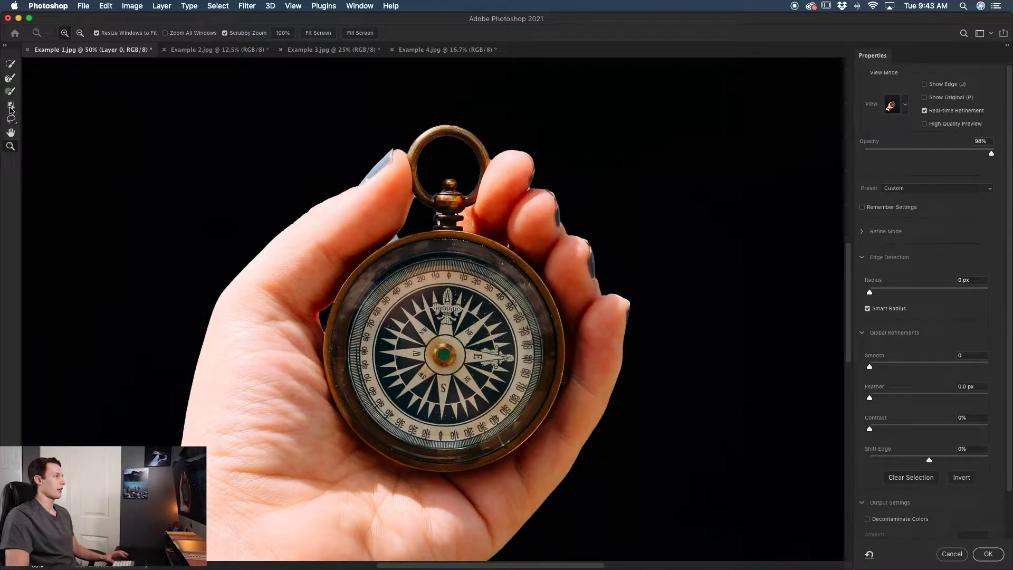
Step: Remove the leftover blue patches beside the compass's stem using a smaller Refine Edge Brush
left_click(11, 79)
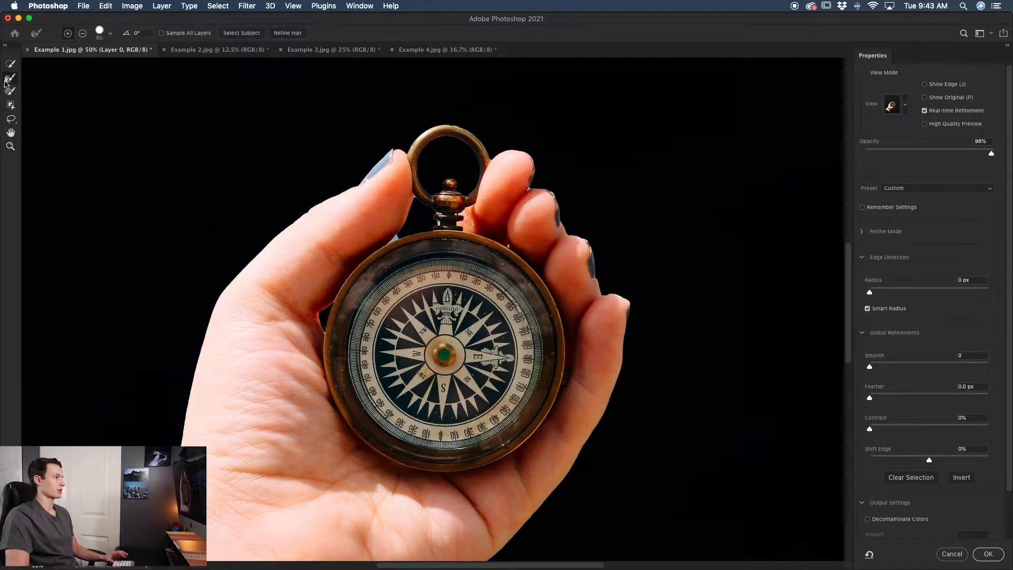
key("bracketleft")
key("bracketleft")
key("bracketleft")
key("bracketleft")
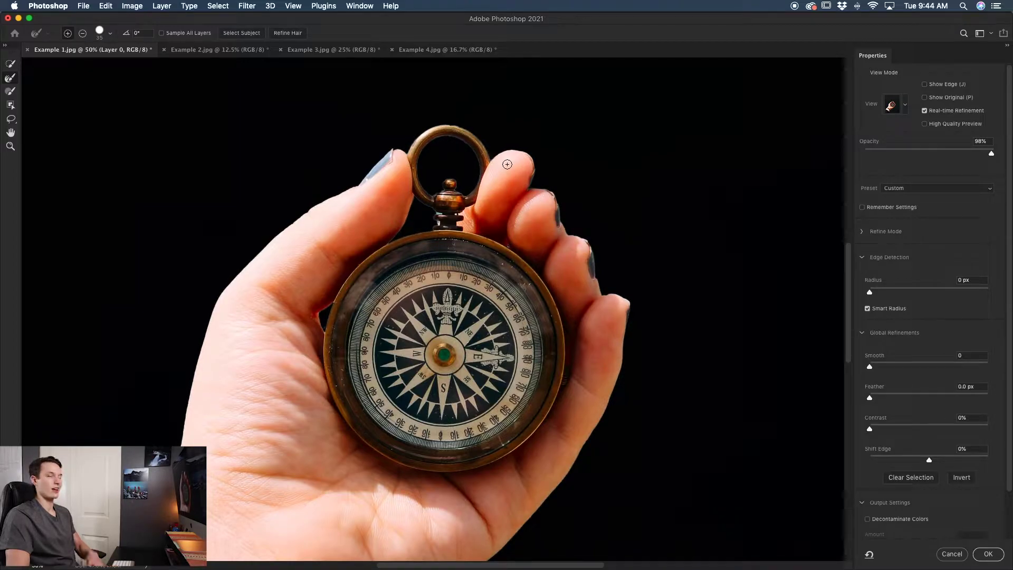
scroll(507, 164, "down", 2)
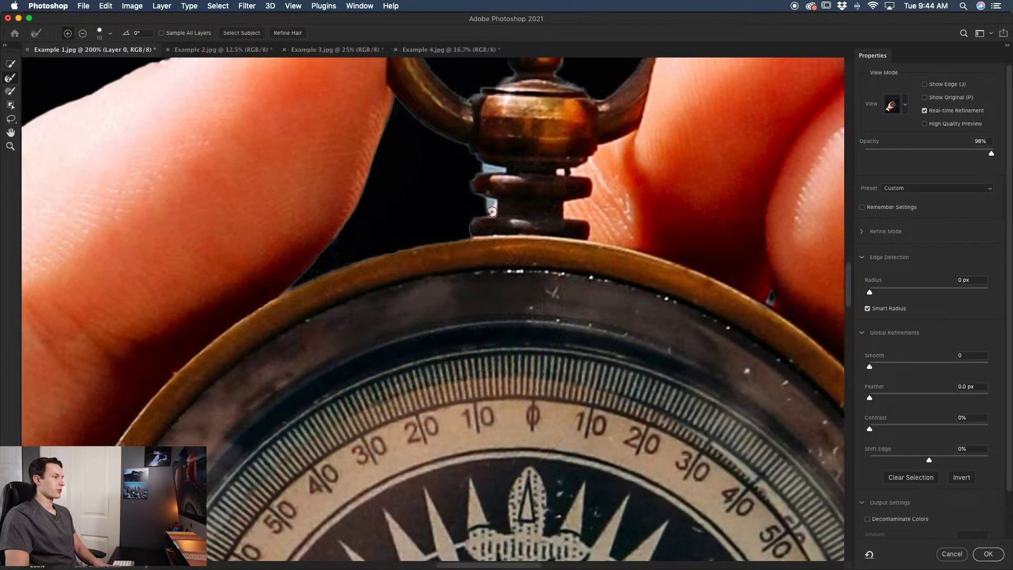
mouse_move(486, 210)
left_mouse_down()
mouse_move(481, 178)
mouse_move(510, 166)
mouse_move(470, 167)
mouse_move(511, 177)
mouse_move(472, 169)
mouse_move(498, 169)
mouse_move(475, 171)
left_mouse_up()
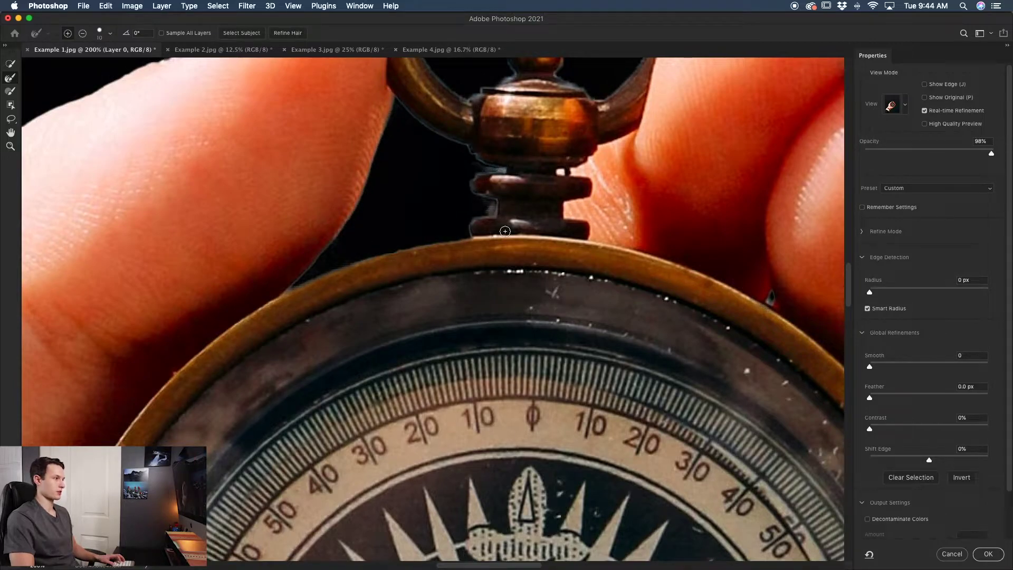
Step: Set the global refinements to Smooth 12, Feather 1.5 px, Contrast 21% and Shift Edge -12%
key("super+minus")
key("super+minus")
key("super+minus")
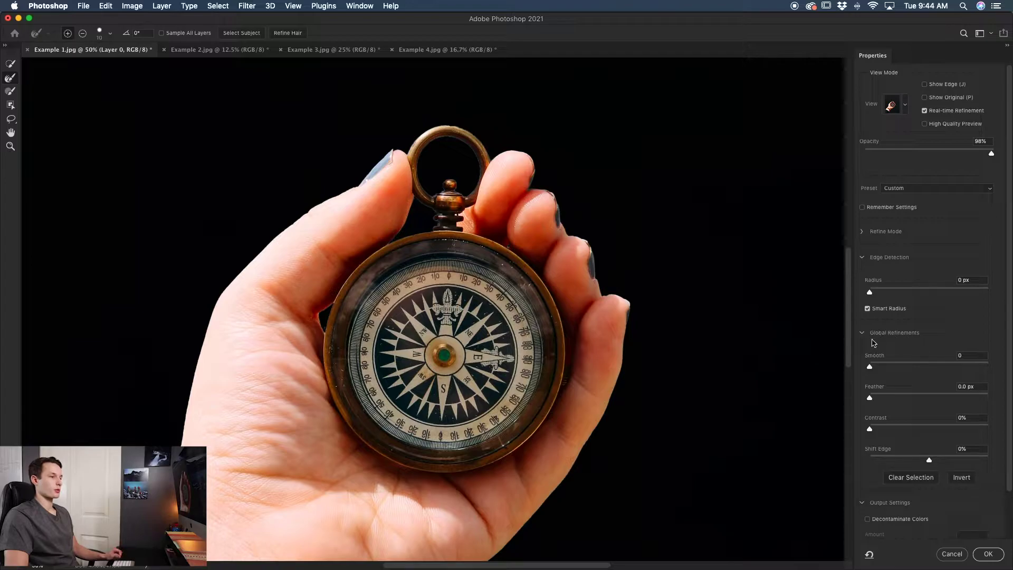
scroll(900, 373, "down", 1)
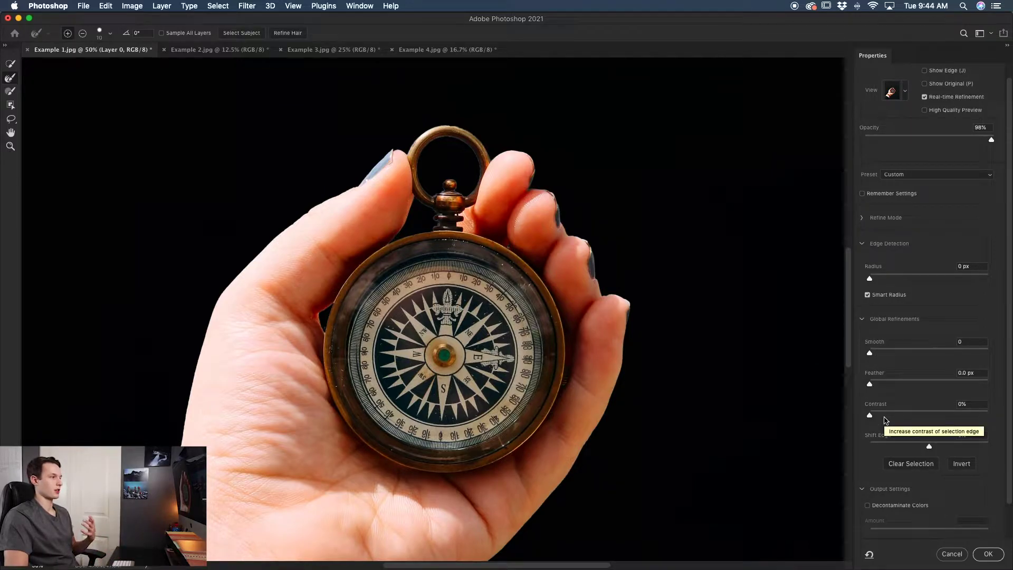
left_click_drag(870, 354, 883, 355)
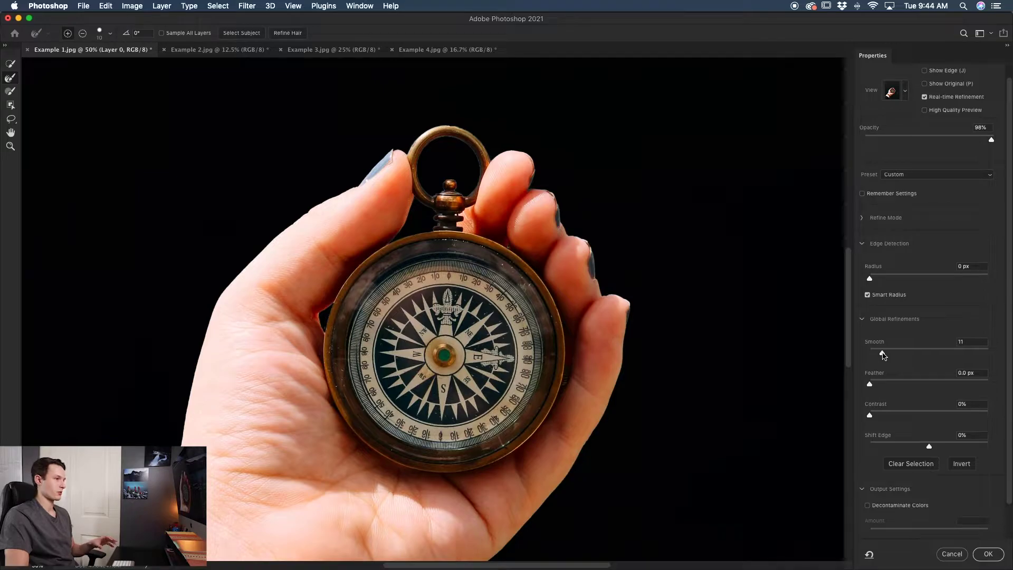
left_click_drag(869, 384, 880, 387)
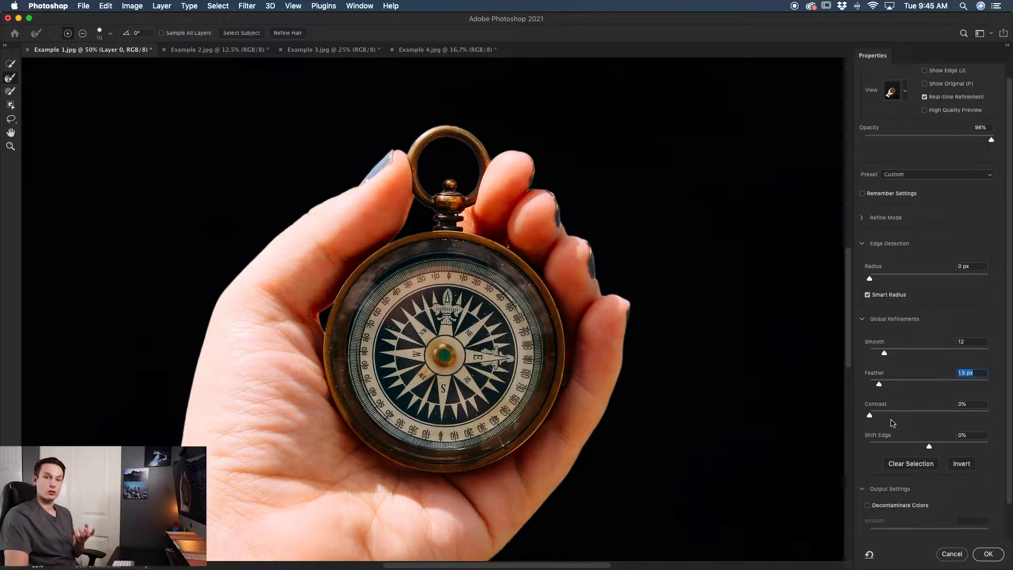
left_click_drag(870, 416, 896, 418)
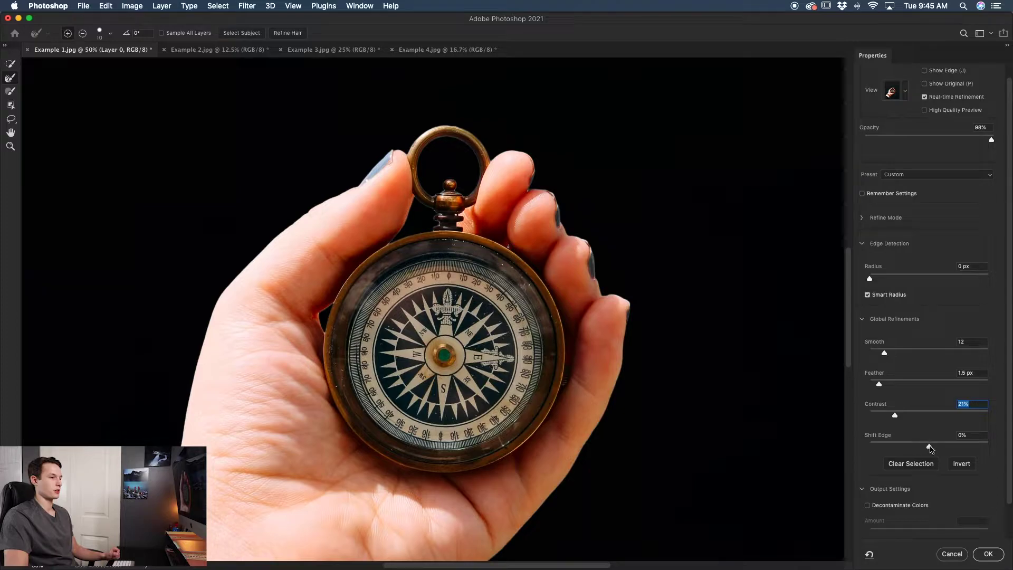
left_click_drag(930, 449, 923, 449)
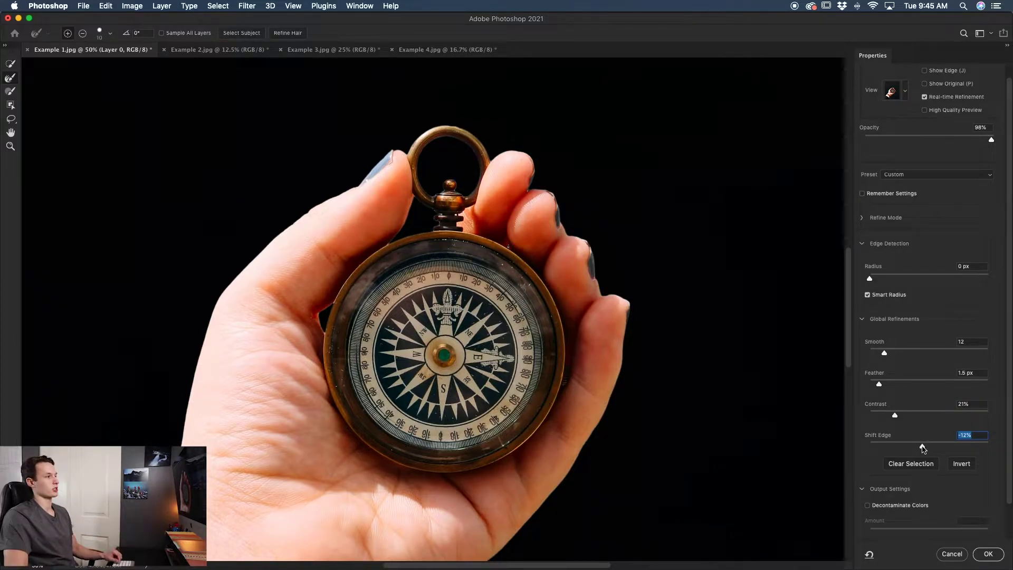
left_click_drag(922, 447, 922, 449)
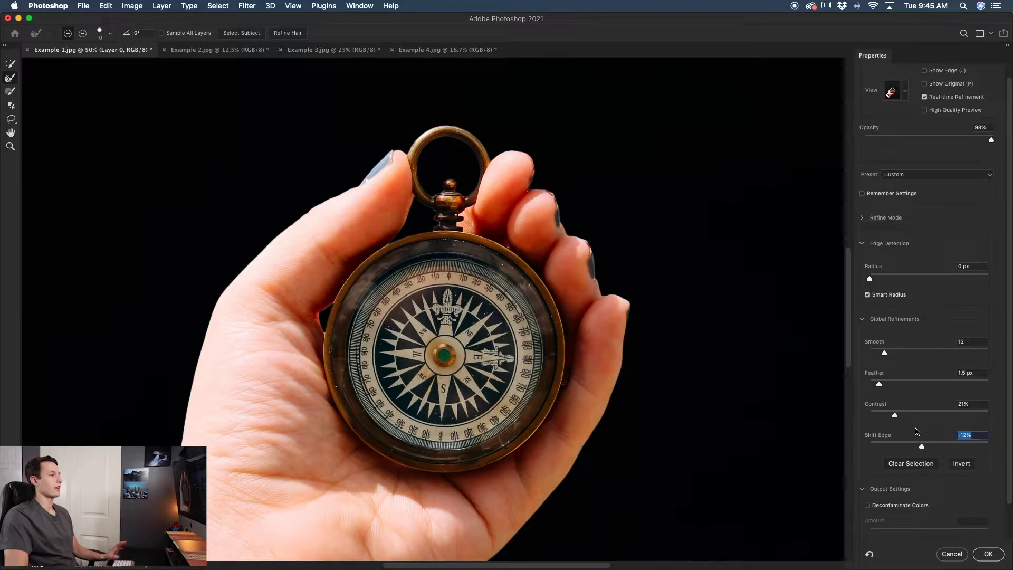
Step: Enable Decontaminate Colors at 100% and output the refined cutout as a New Layer with Layer Mask
scroll(946, 429, "down", 2)
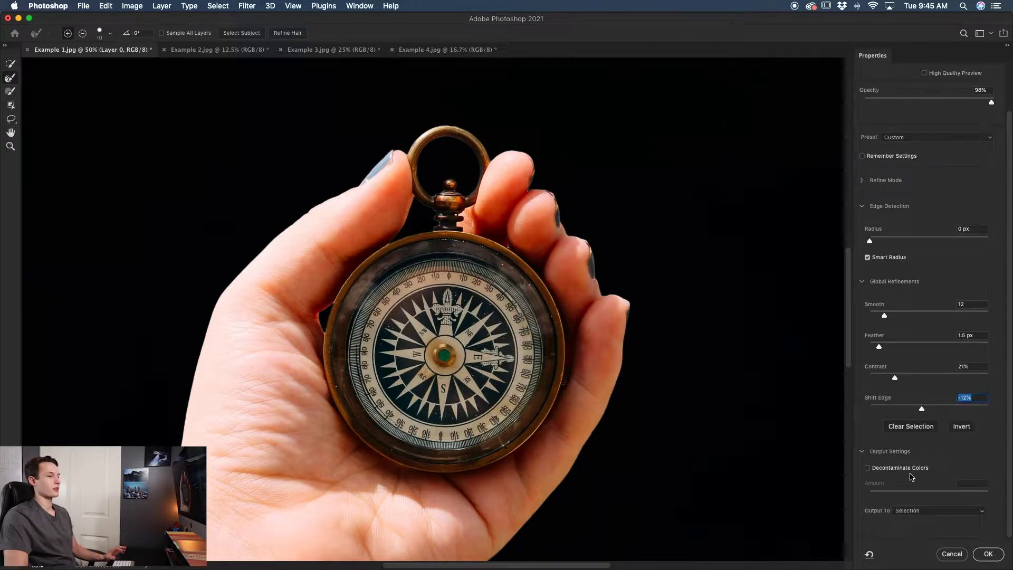
left_click(868, 468)
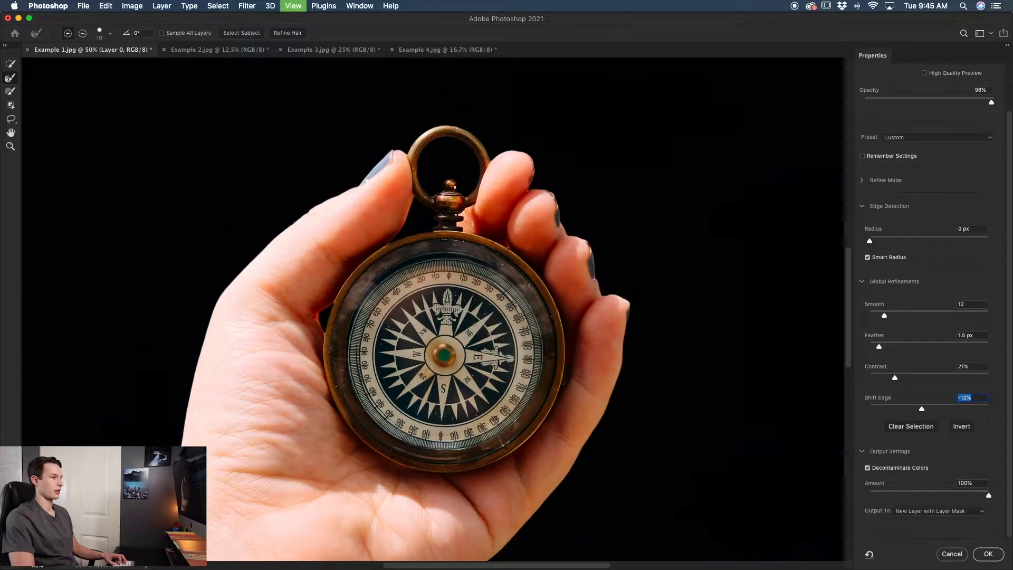
key("super+minus")
key("super+minus")
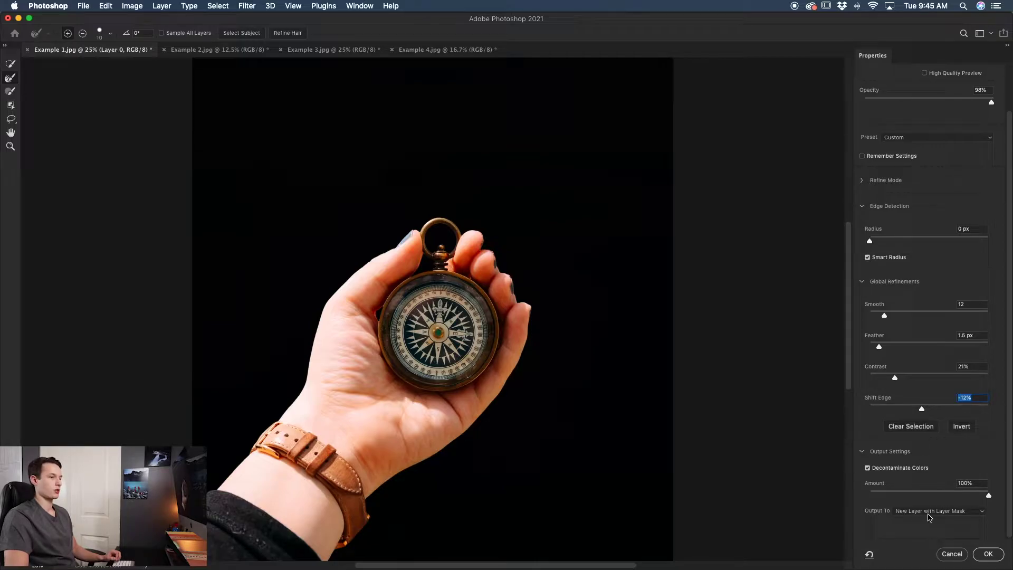
left_click(988, 554)
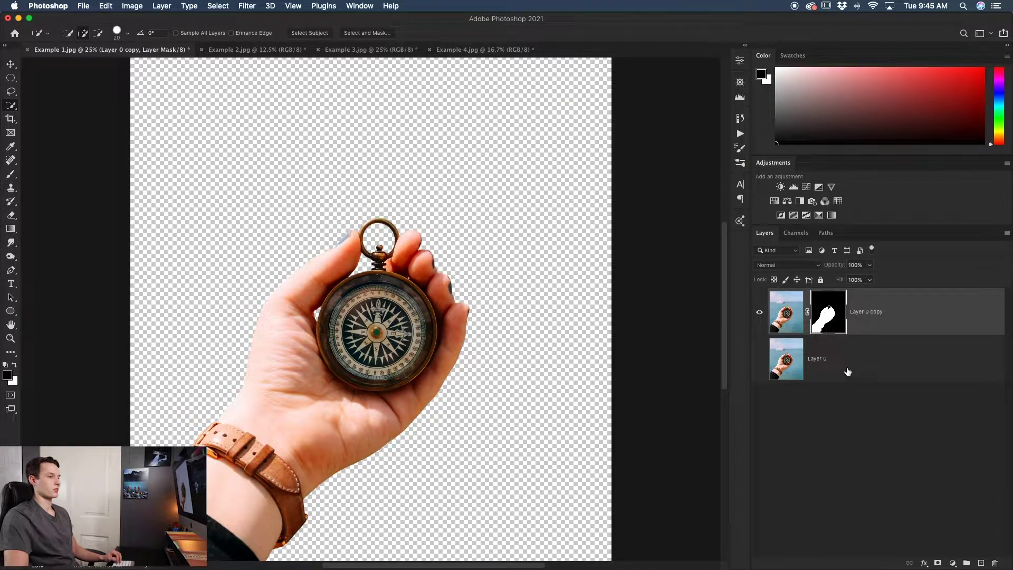
Step: Delete the original Layer 0 below the masked copy
left_click(847, 371)
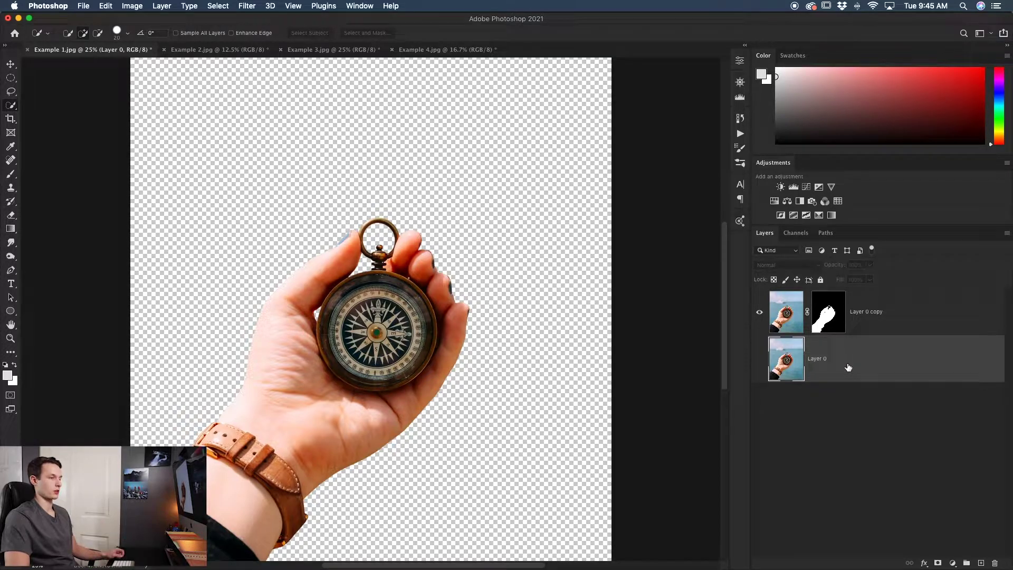
key("Delete")
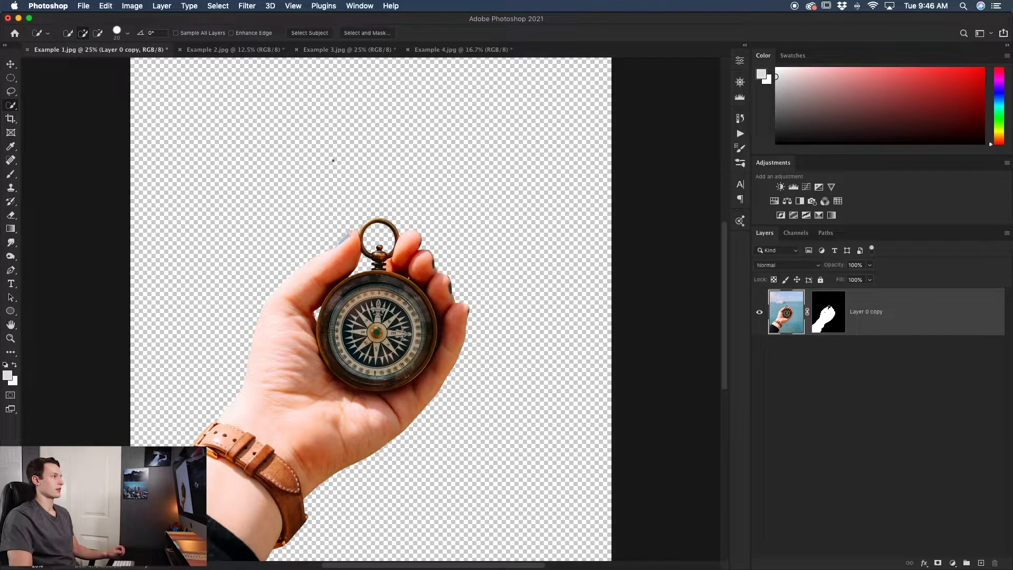
Step: Add a solid white (ffffff) fill layer named White Background and place it below the masked hand and compass layer
left_click(163, 6)
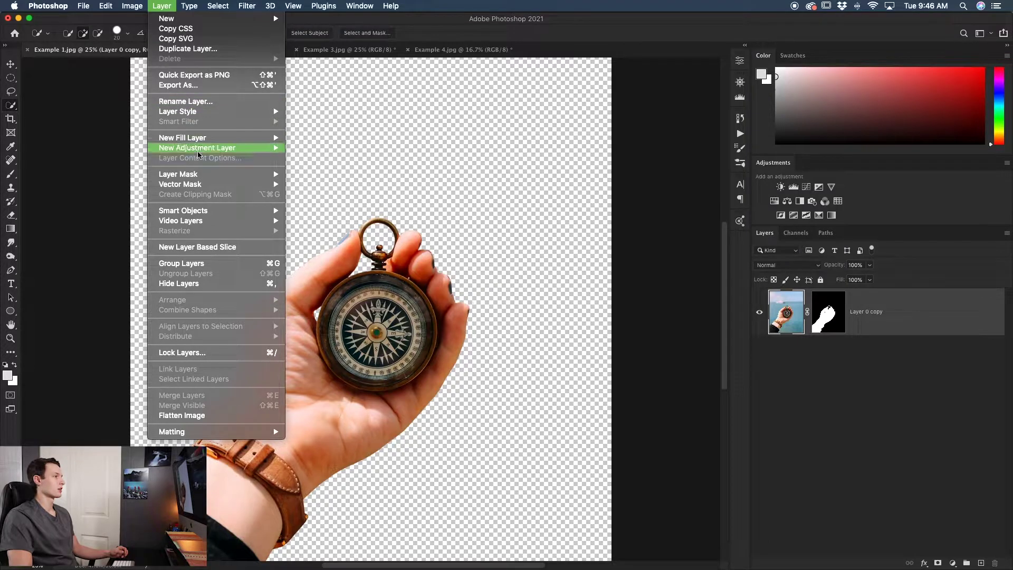
mouse_move(200, 139)
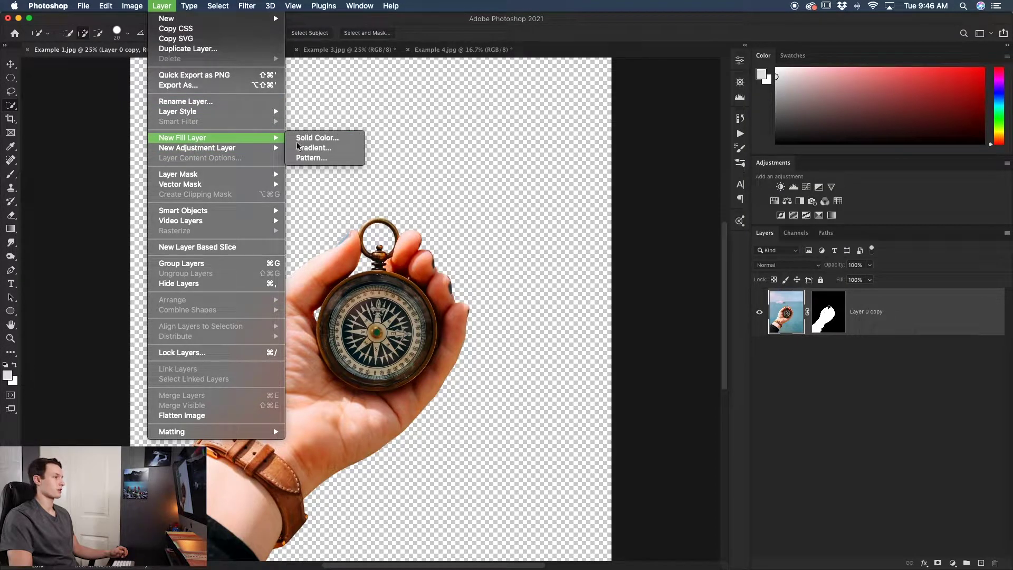
left_click(348, 139)
type("White Background")
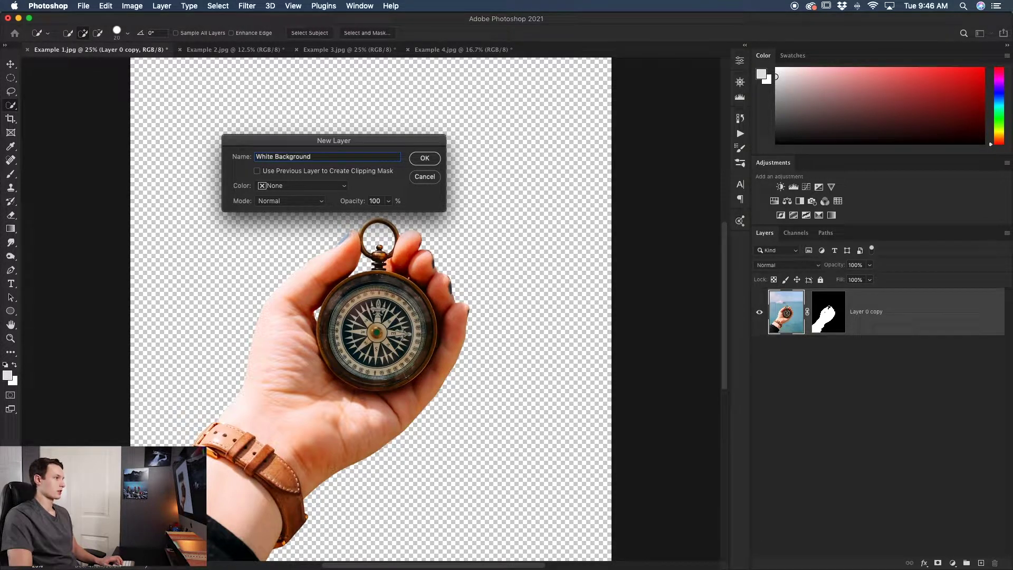
left_click(438, 160)
left_click_drag(160, 221, 117, 176)
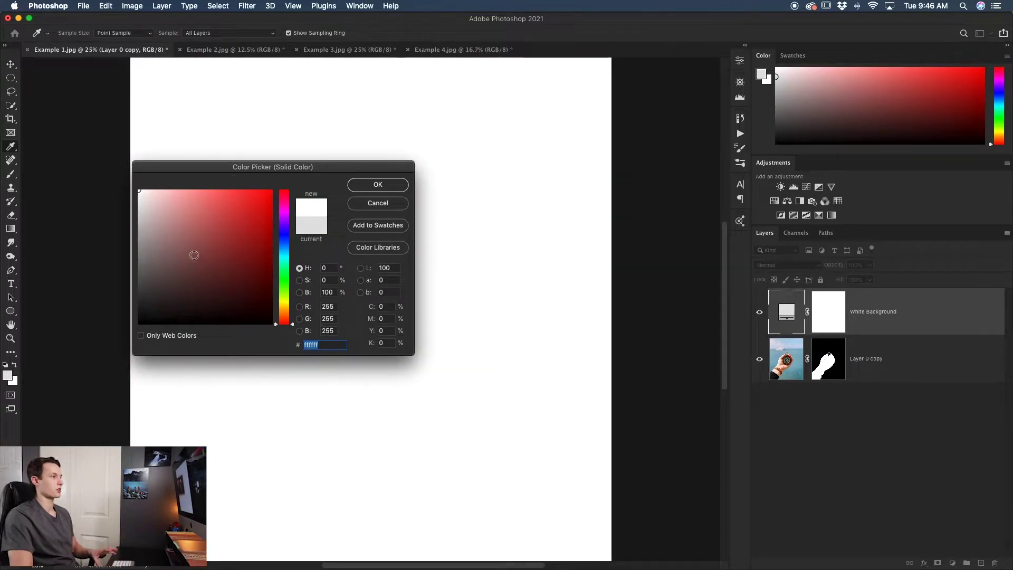
left_click(377, 187)
left_click_drag(902, 311, 901, 375)
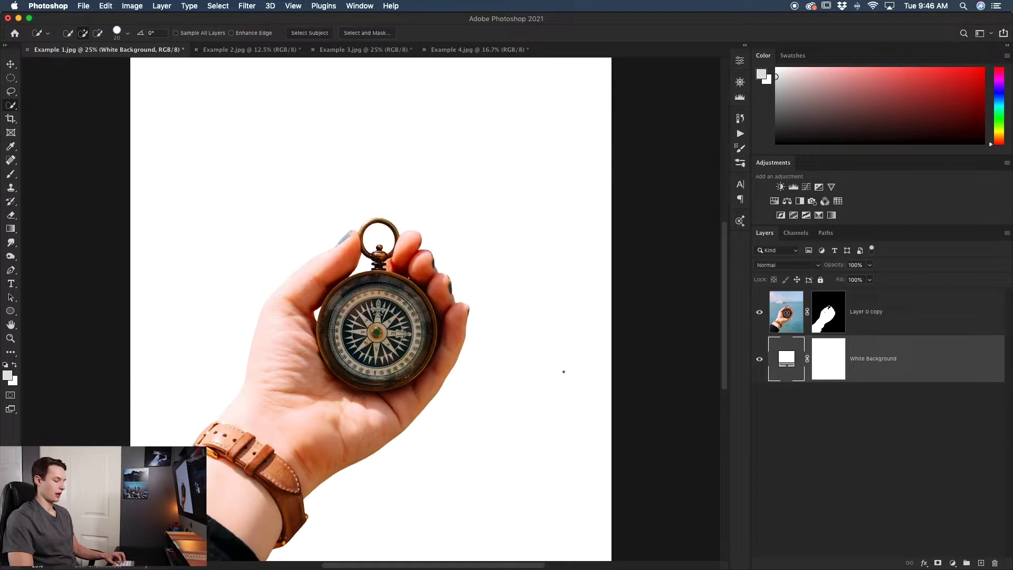
key("super+minus")
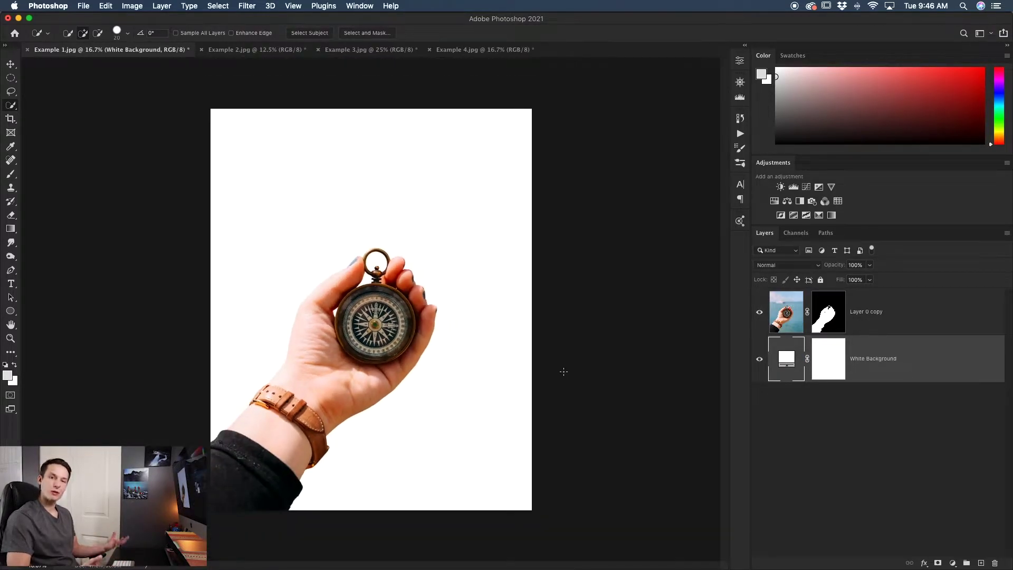
Step: Toggle the layer mask on Layer 0 copy off and on to compare the cutout with the original photo
left_click(828, 326, "shift")
left_click(828, 325, "shift")
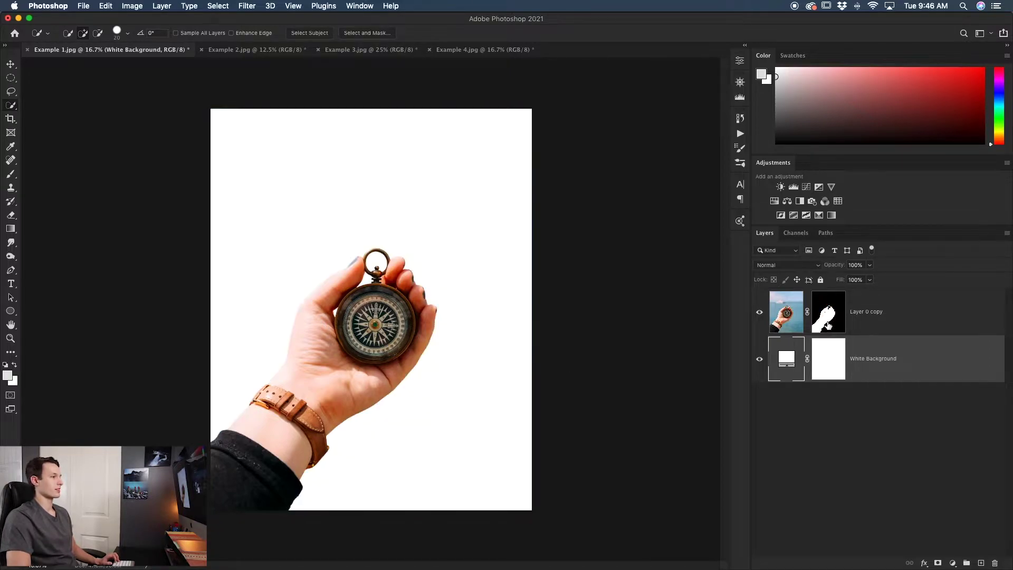
left_click(829, 325, "shift")
left_click(829, 326, "shift")
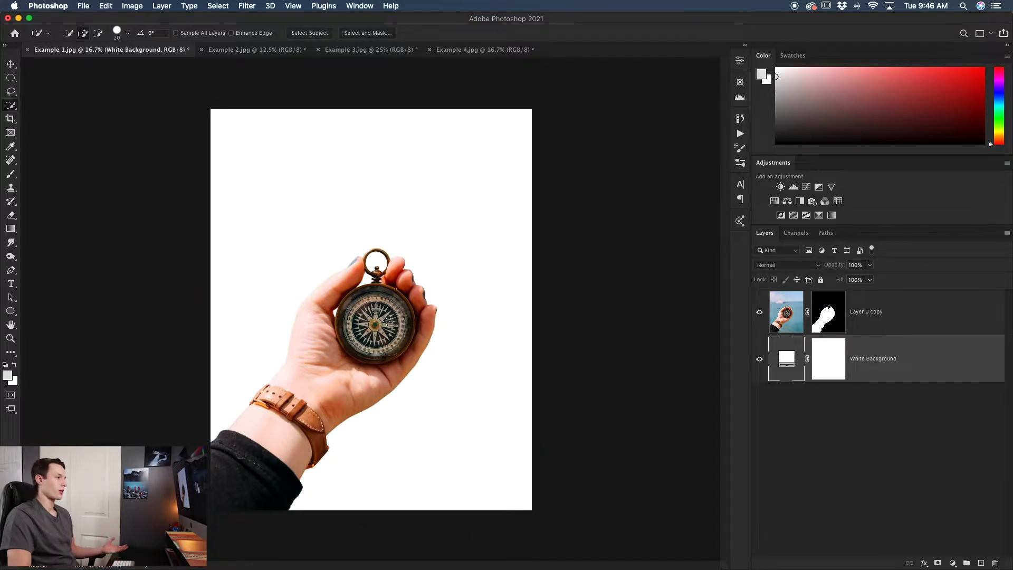
left_click(826, 315, "shift")
left_click(825, 315, "shift")
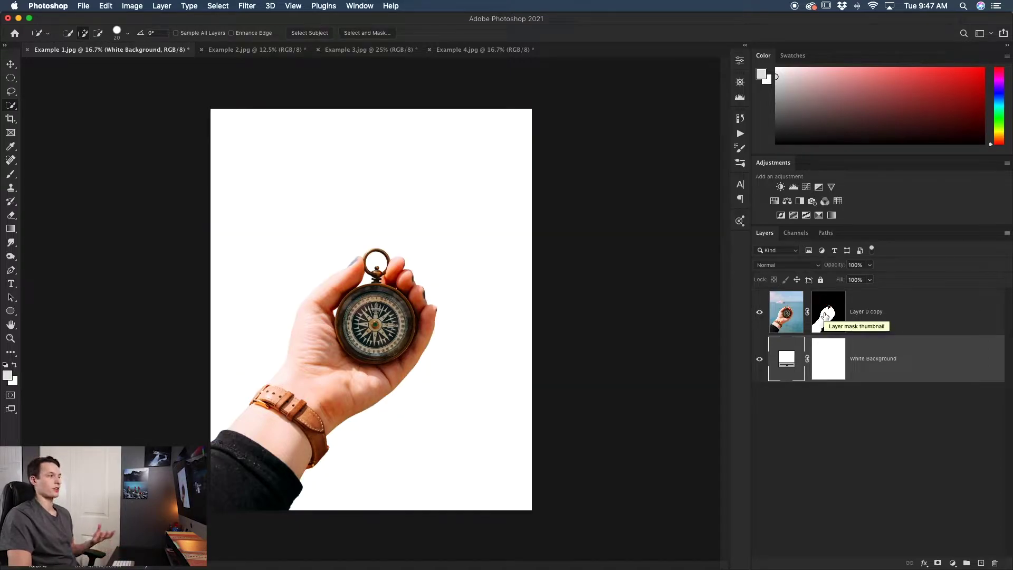
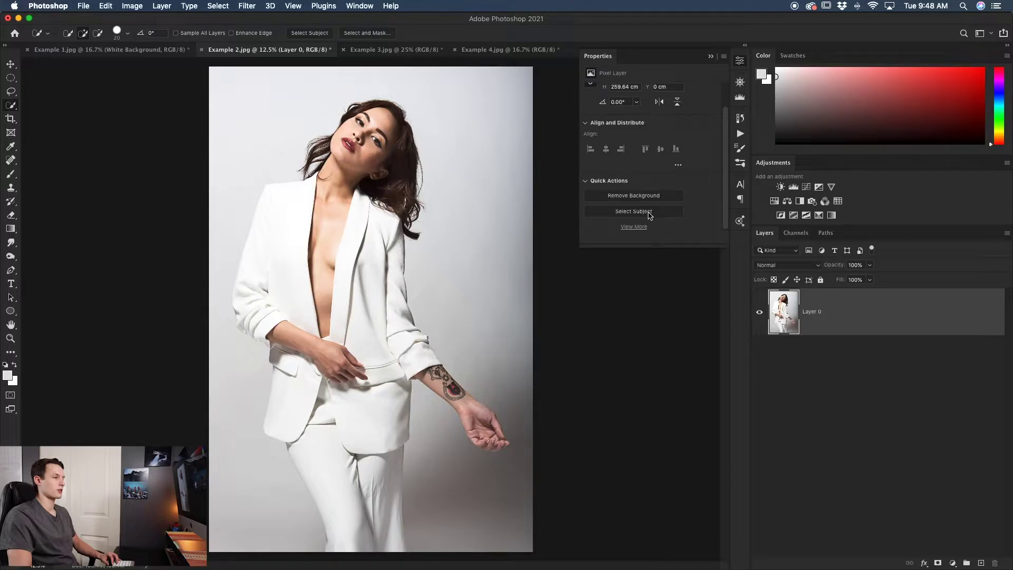
Step: Select the woman in Example 2 with Select Subject and enlarge the Quick Selection brush to 100 px
left_click(659, 211)
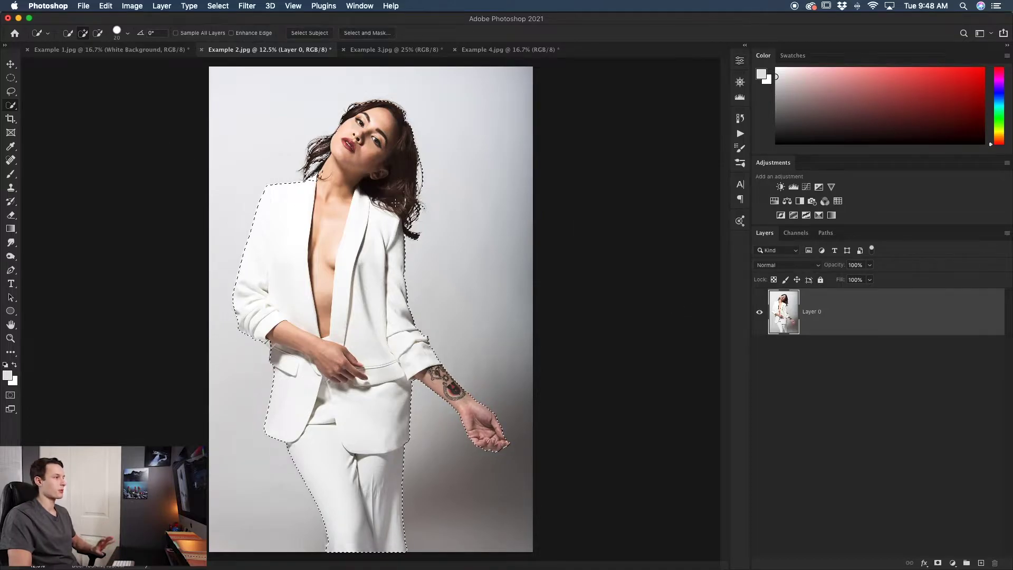
key("bracketright")
key("bracketright")
key("bracketright")
key("bracketright")
key("bracketright")
key("bracketright")
key("bracketright")
key("bracketright")
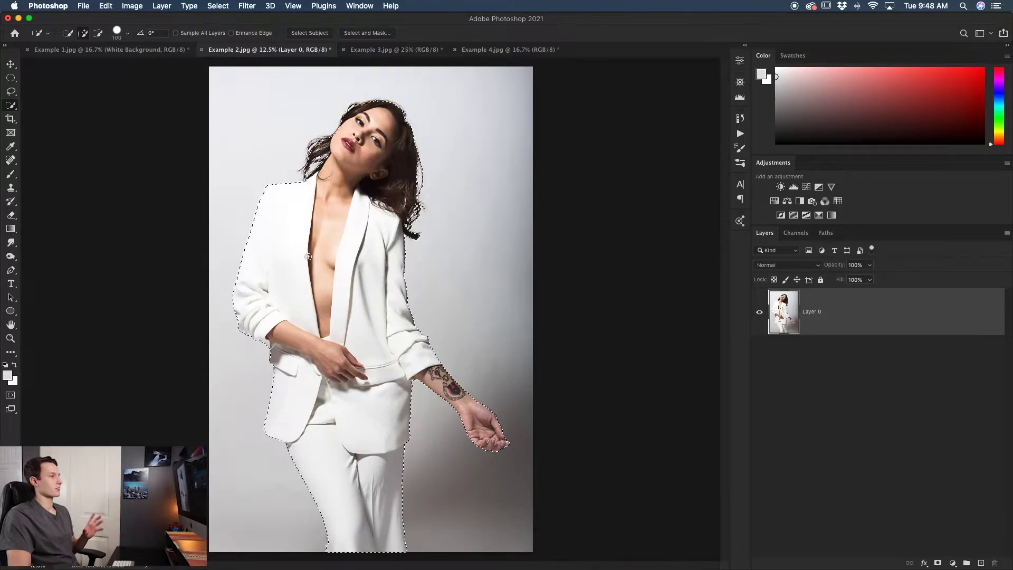
Step: Refine the selection in Select and Mask with Smooth 7, Feather 1.0 px and Contrast 9%, and output it as a Selection
left_click(389, 33)
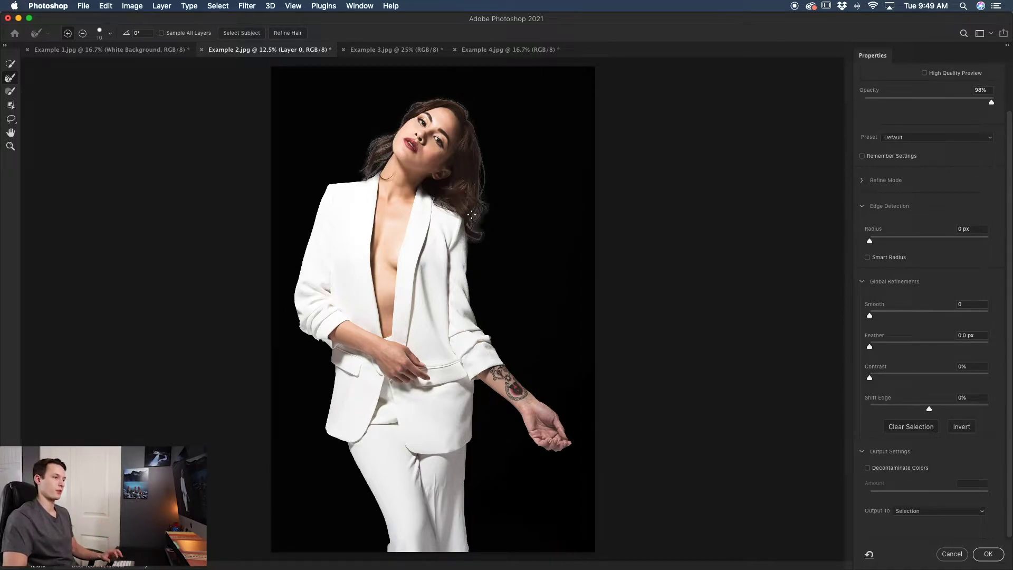
left_click_drag(870, 318, 876, 319)
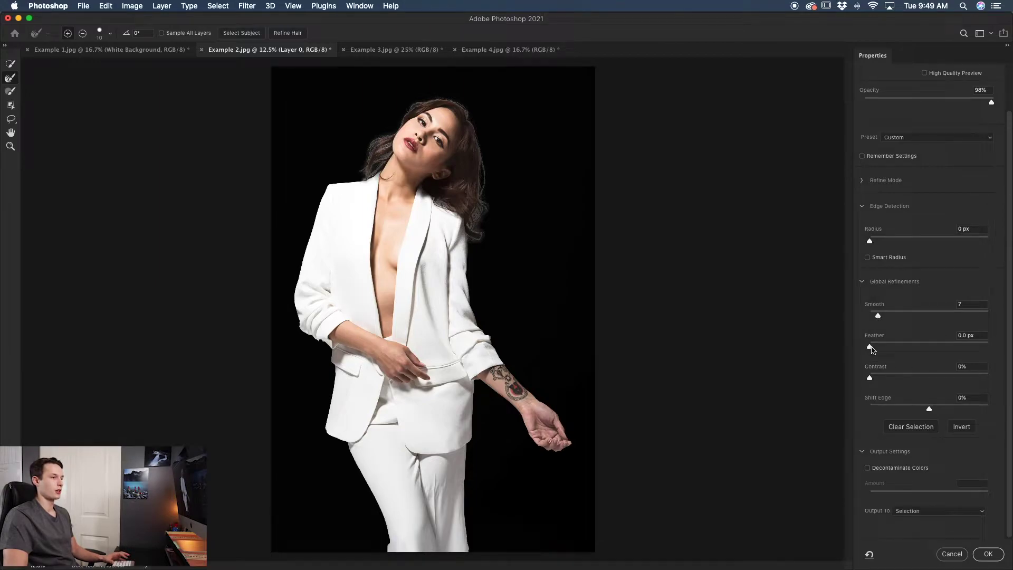
left_click_drag(870, 347, 880, 379)
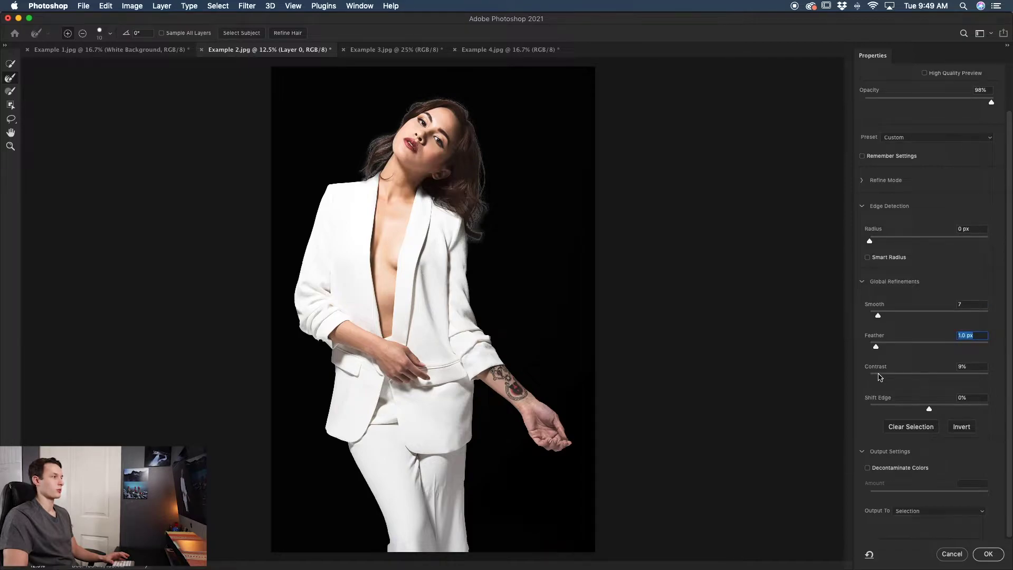
left_click(880, 376)
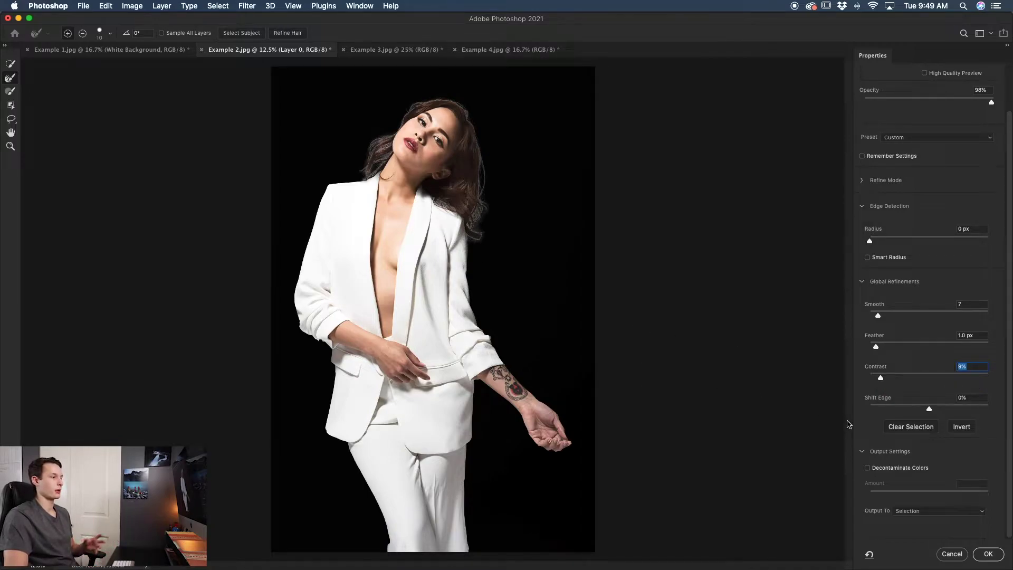
key("bracketright")
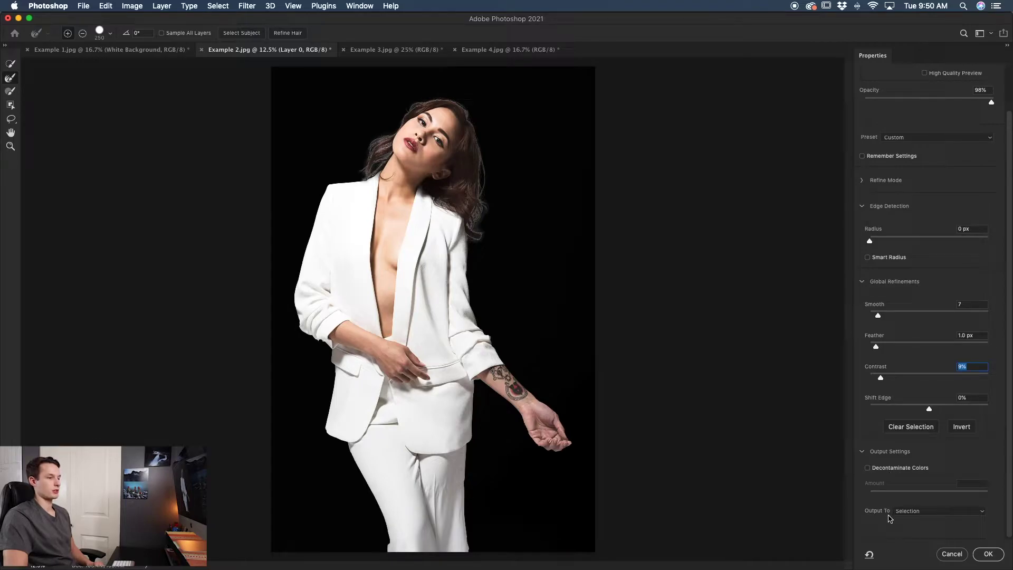
left_click(988, 553)
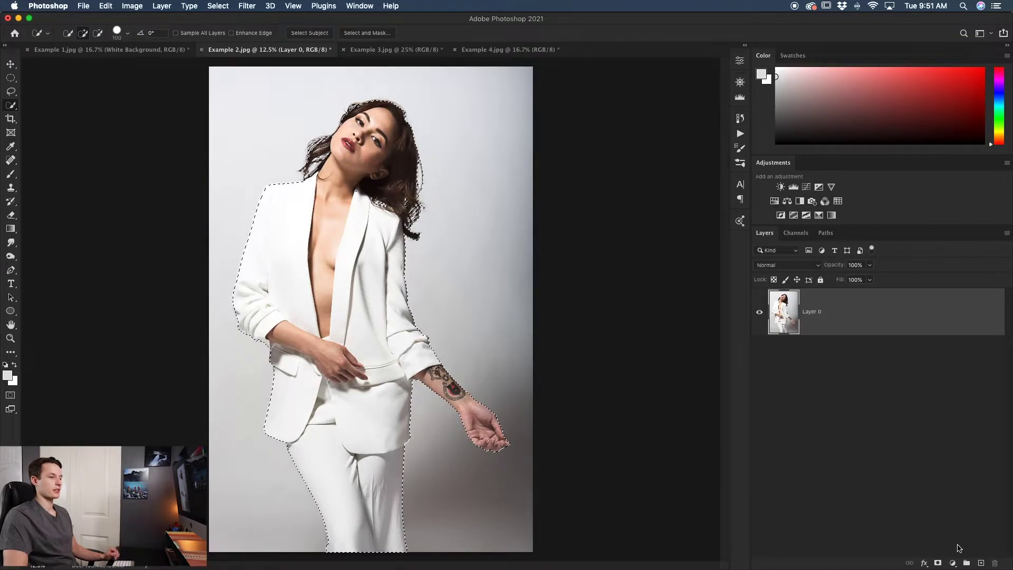
Step: Add a Hue/Saturation adjustment layer from the selection with Hue +24, and invert its mask to target the backdrop
left_click(953, 564)
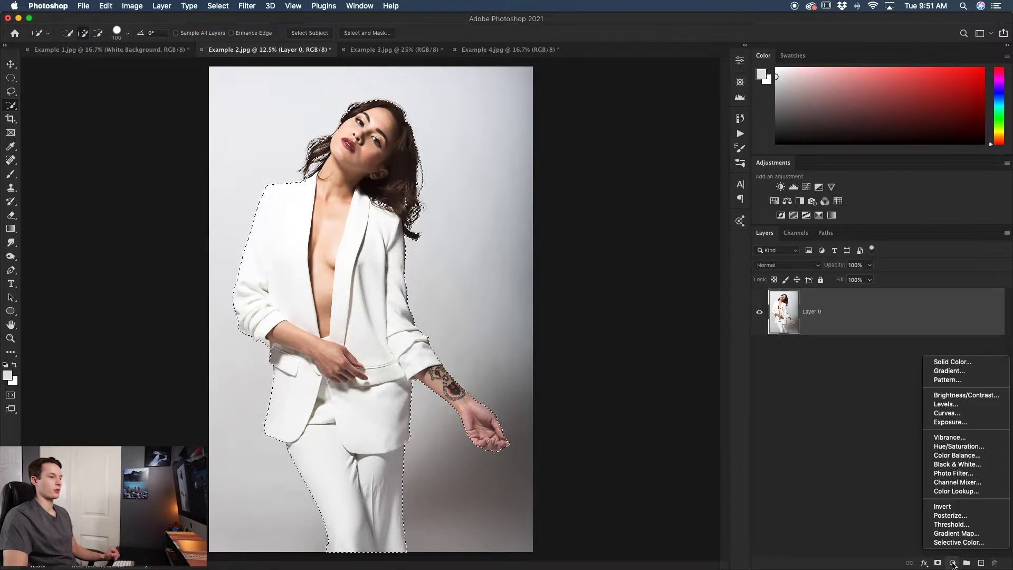
left_click(969, 448)
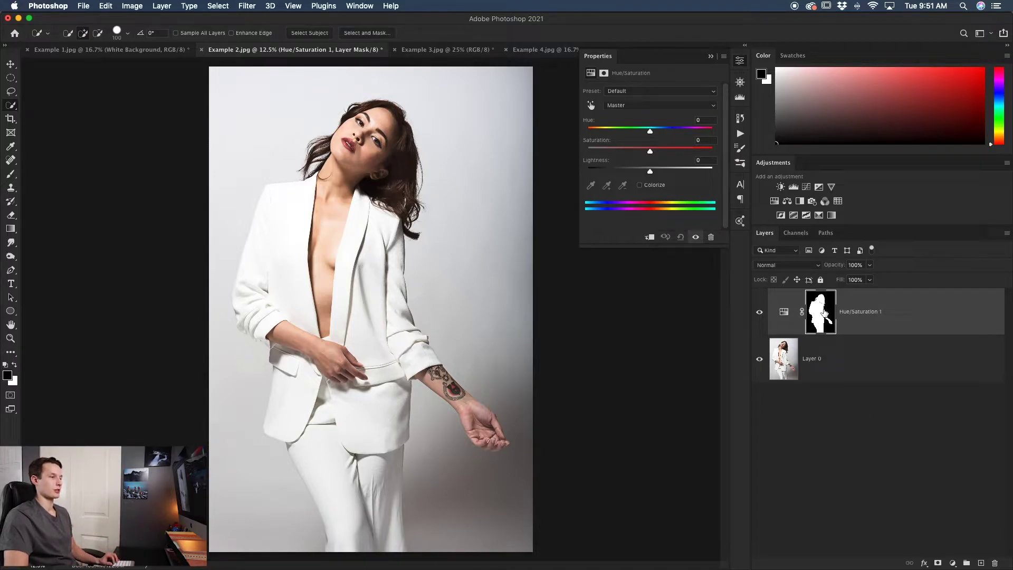
mouse_move(649, 131)
left_mouse_down()
mouse_move(674, 133)
mouse_move(663, 133)
left_mouse_up()
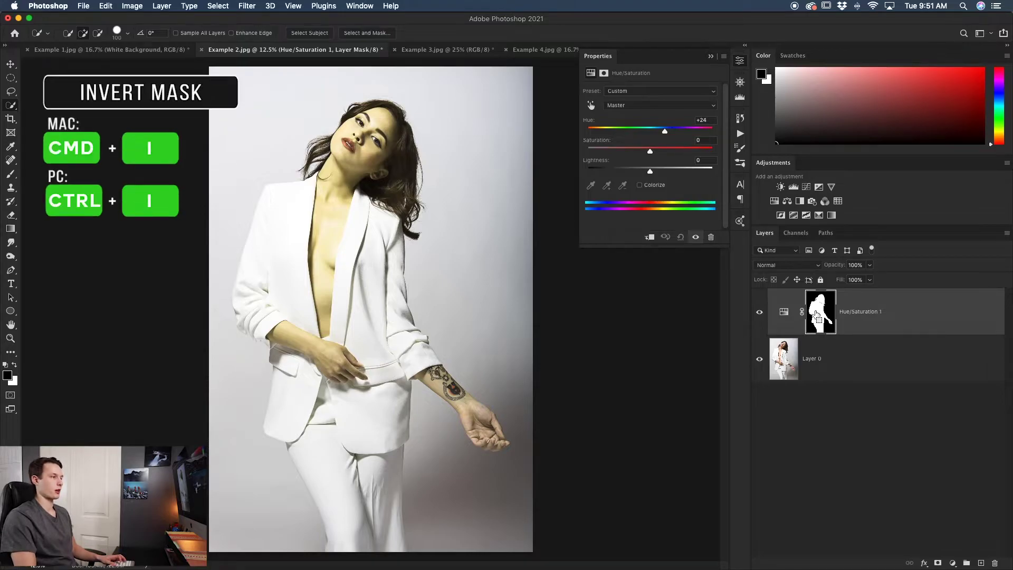
key("super+i")
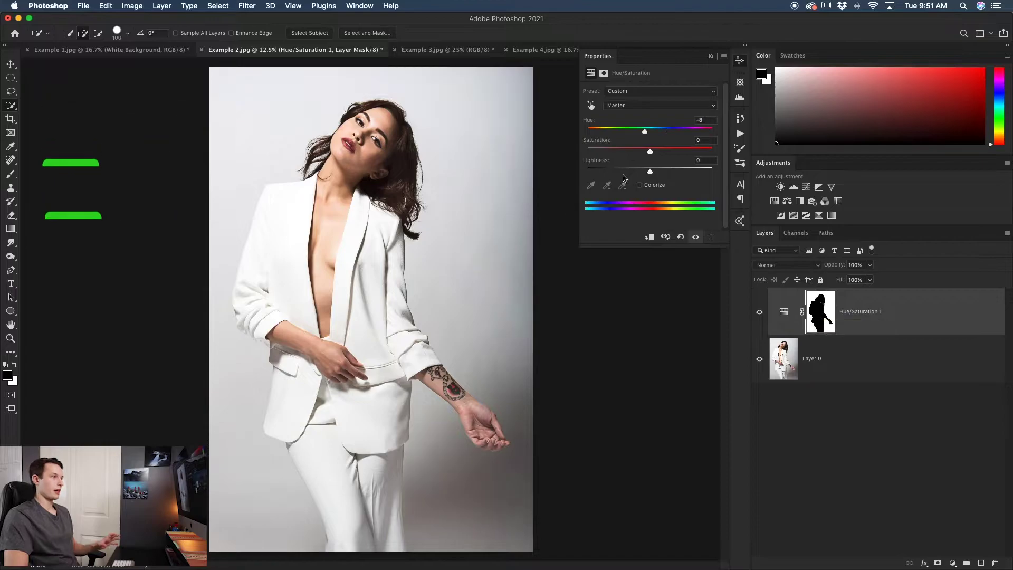
Step: Try a backdrop Hue of +45, and colorize the backdrop with Hue 21, Saturation 91 and Lightness -8
mouse_move(664, 131)
left_mouse_down()
mouse_move(693, 132)
mouse_move(665, 131)
mouse_move(678, 131)
left_mouse_up()
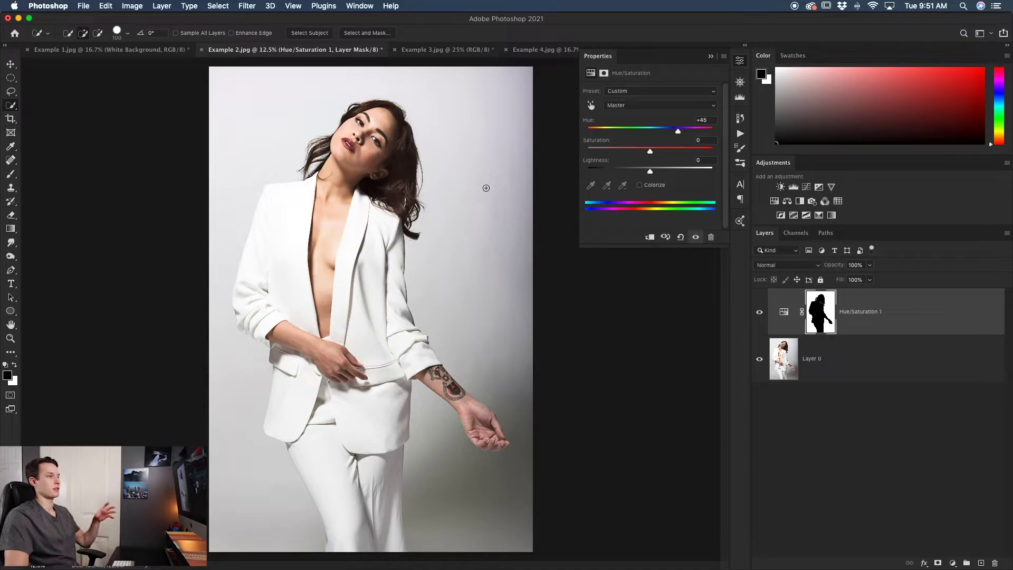
left_click(645, 106)
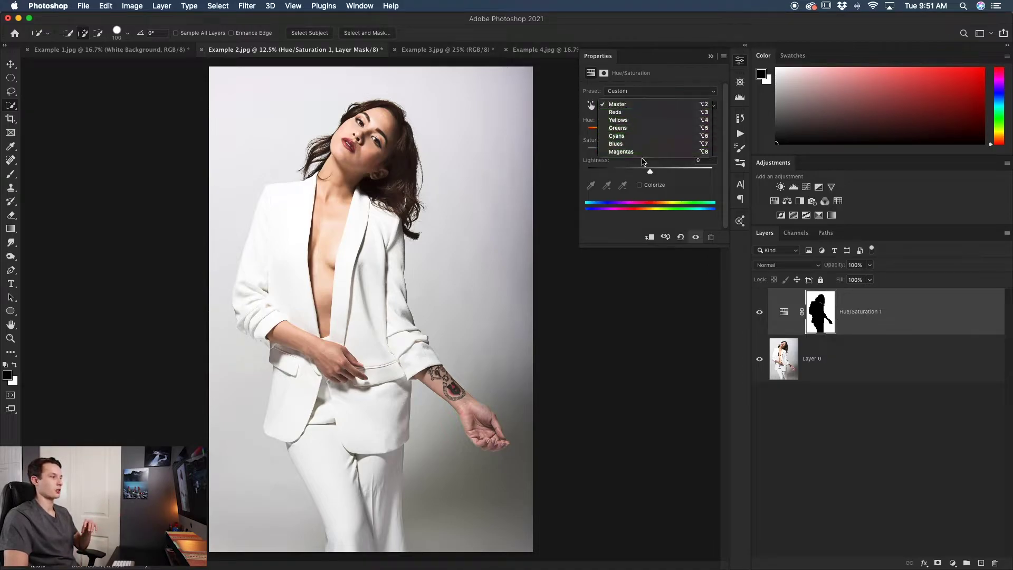
left_click(587, 106)
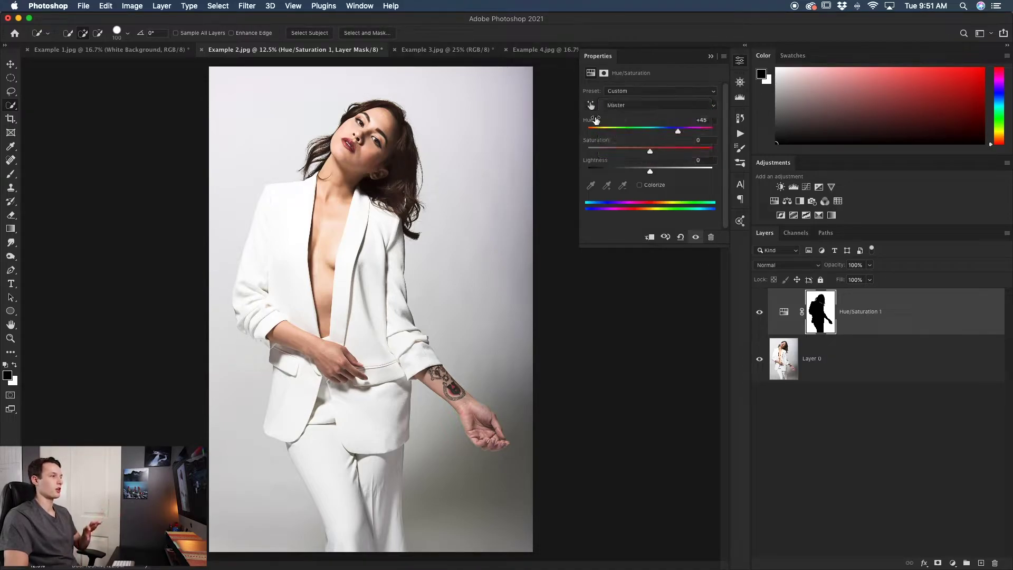
left_click(640, 185)
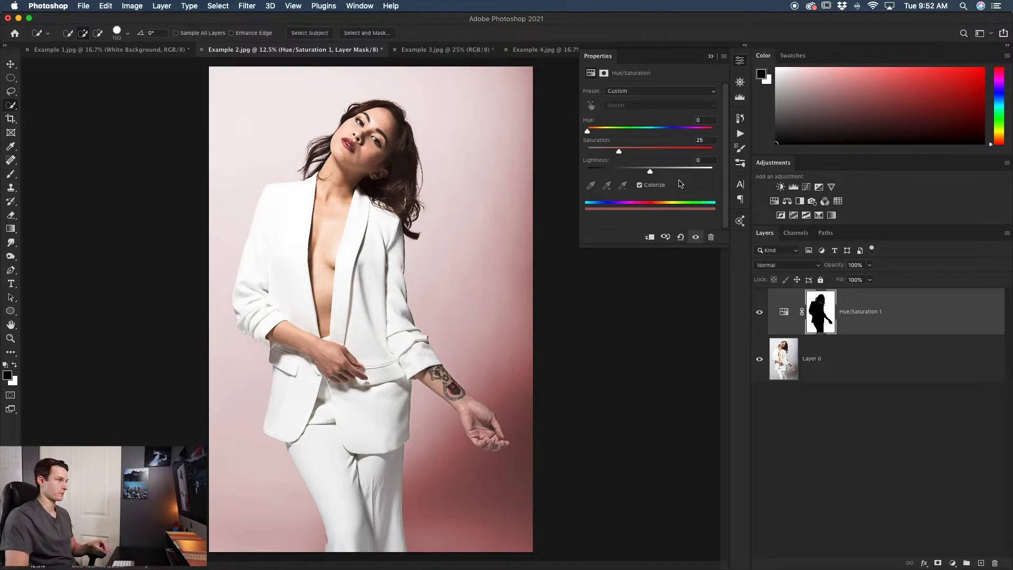
left_click_drag(587, 132, 702, 152)
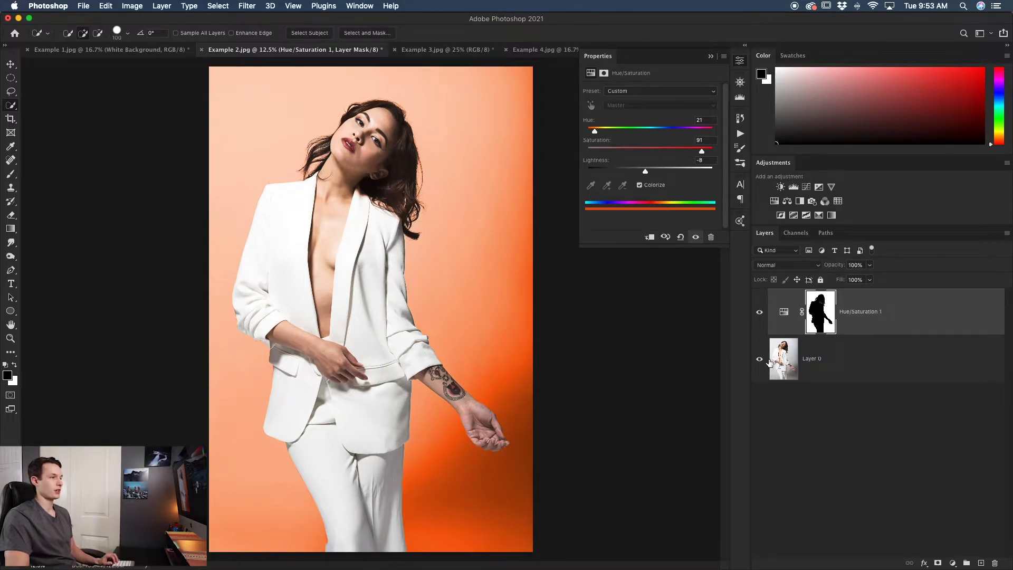
Step: Toggle the Hue/Saturation layer's visibility repeatedly to compare the backdrop before and after the colour change
left_click(758, 312)
left_click(759, 312)
left_click(758, 312)
left_click(759, 313)
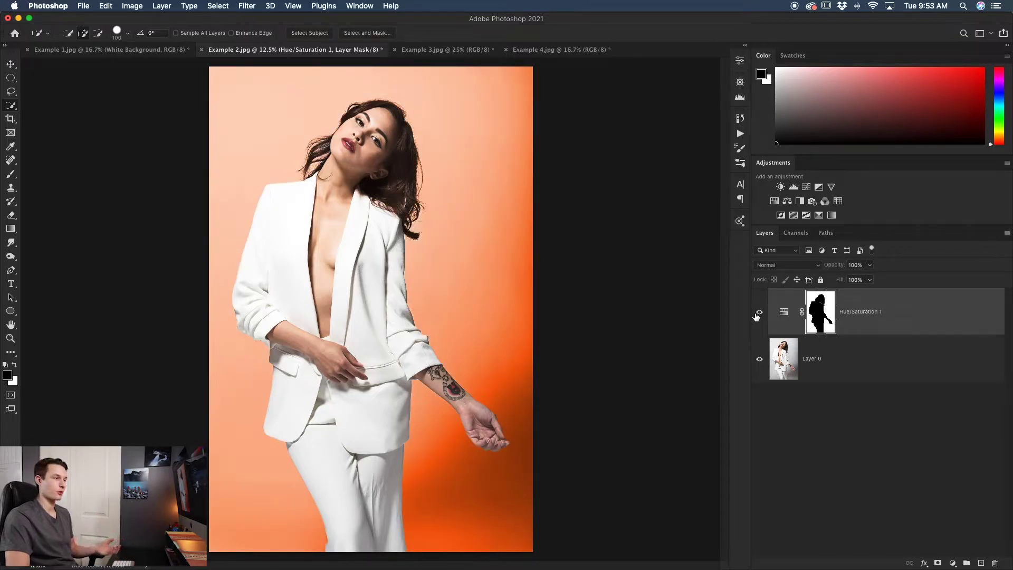
left_click(757, 317)
left_click(758, 316)
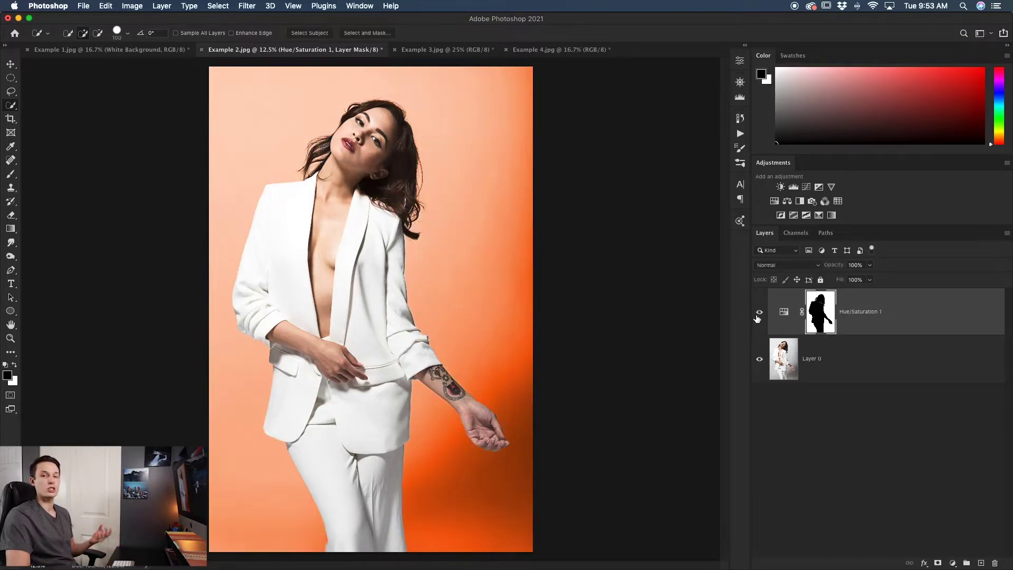
left_click(757, 316)
left_click(757, 317)
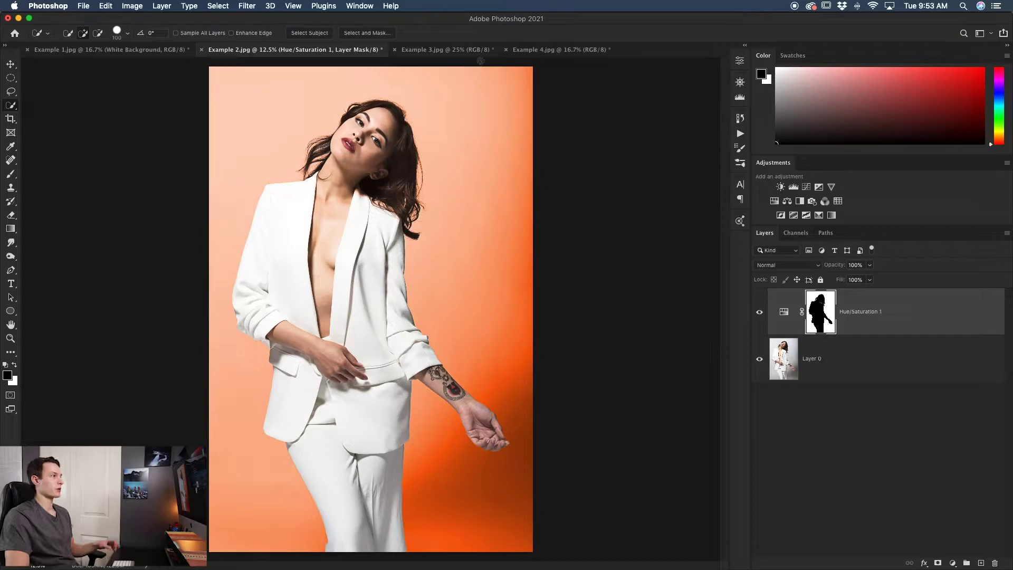
Step: Switch to Example 3, unlock its Background layer and apply the Remove Background quick action
left_click(469, 49)
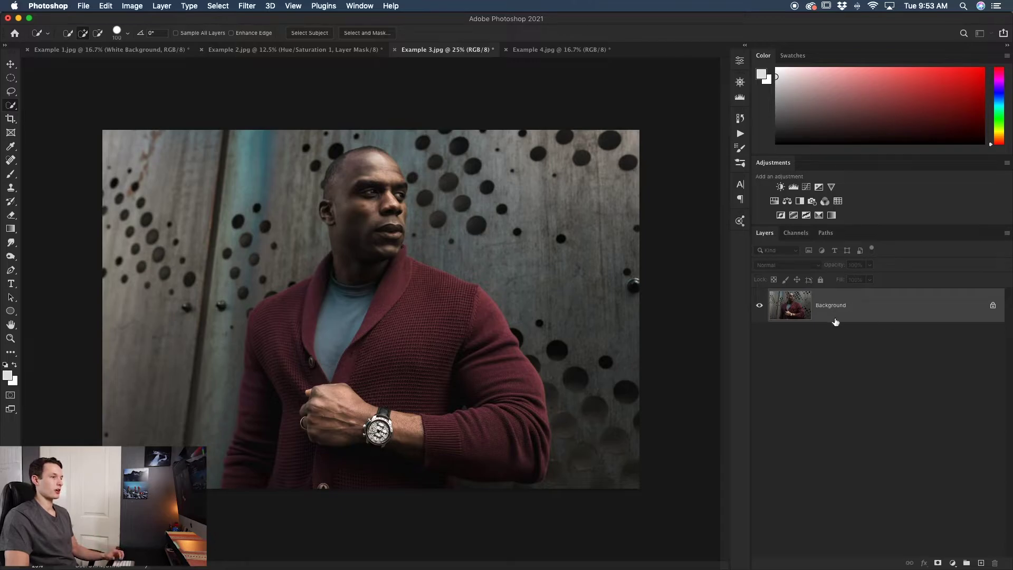
left_click(992, 307)
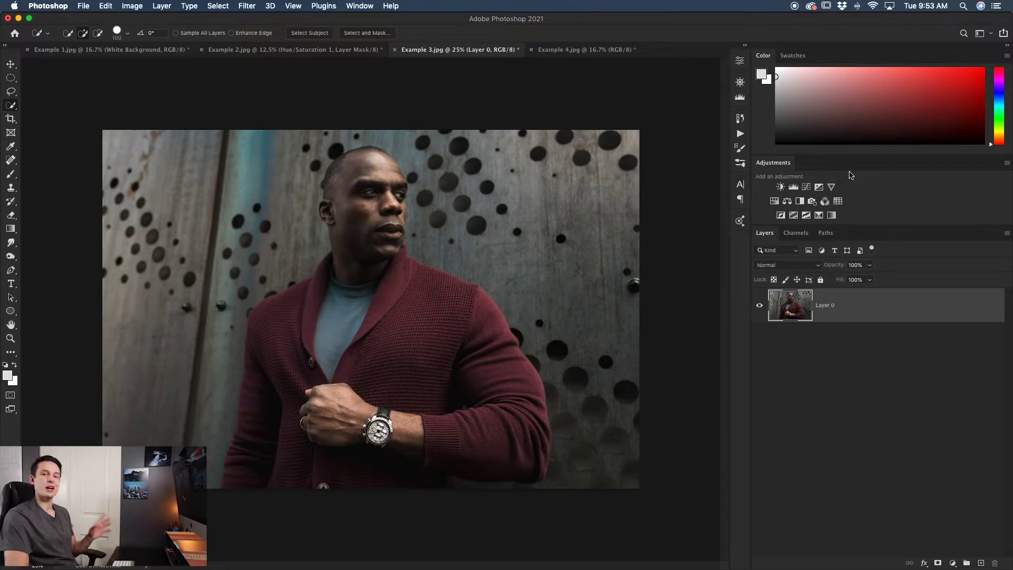
left_click(741, 62)
scroll(696, 109, "down", 2)
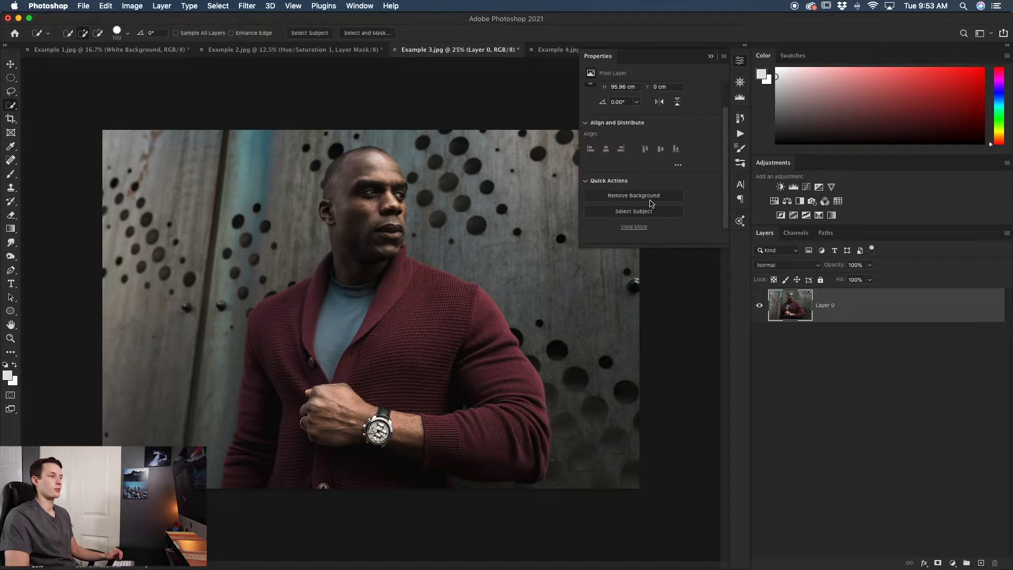
left_click(667, 199)
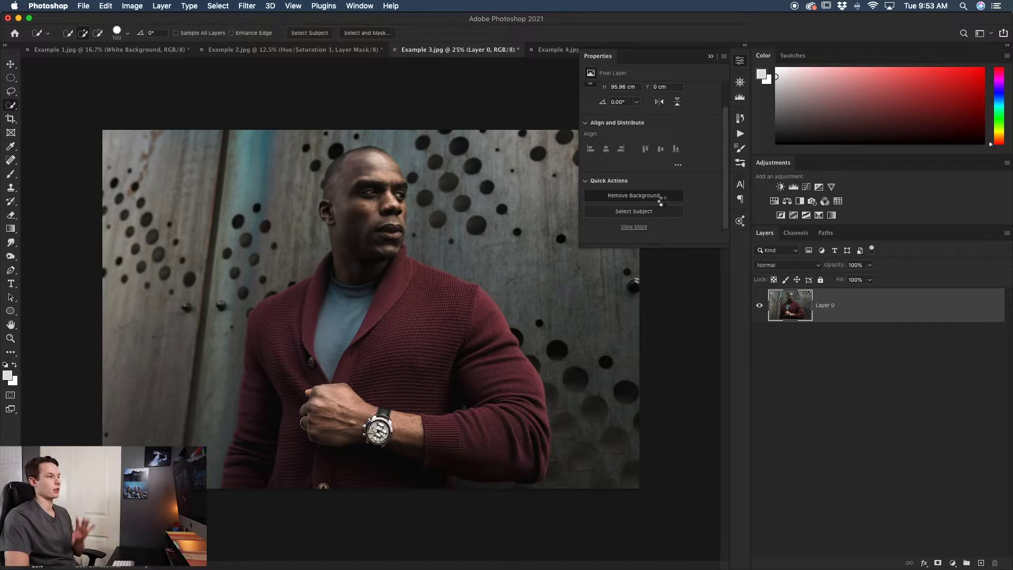
left_click(710, 57)
Step: Paint black with a soft round brush on Layer 0's mask to remove the leftover bump behind the man's head above the ear
key("super+plus")
scroll(327, 185, "down", 3)
key("super+plus")
key("super+plus")
key("bracketleft")
key("bracketleft")
key("bracketleft")
key("bracketleft")
key("bracketleft")
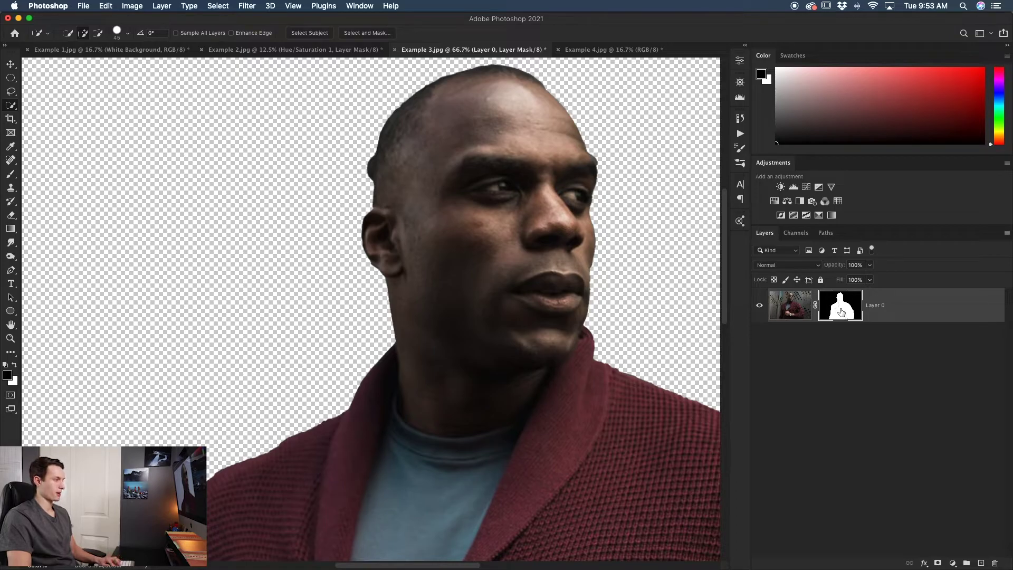
key("b")
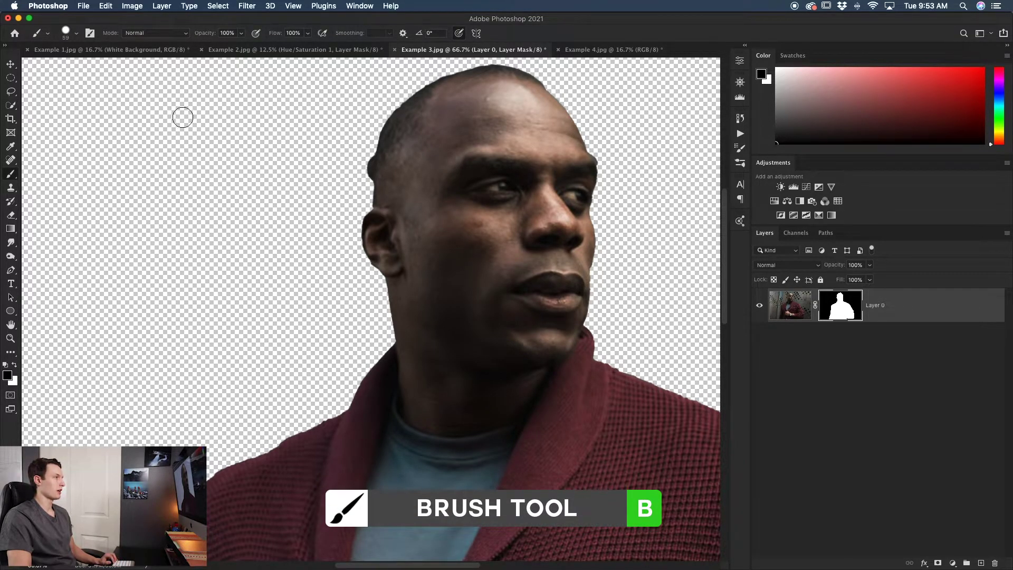
right_click(300, 193)
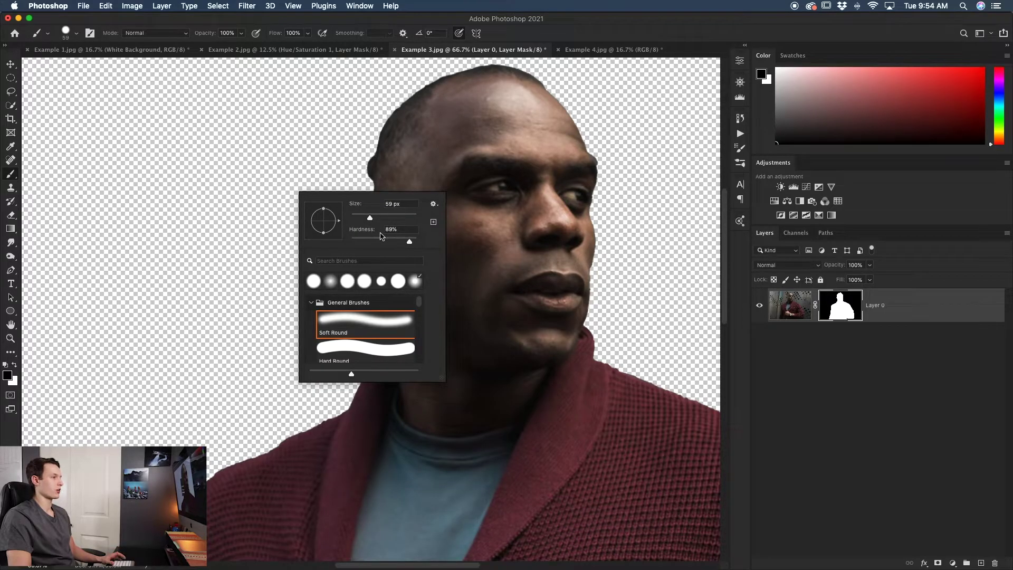
left_click(339, 157)
mouse_move(339, 157)
left_mouse_down()
mouse_move(362, 153)
mouse_move(360, 182)
mouse_move(366, 148)
mouse_move(362, 166)
left_mouse_up()
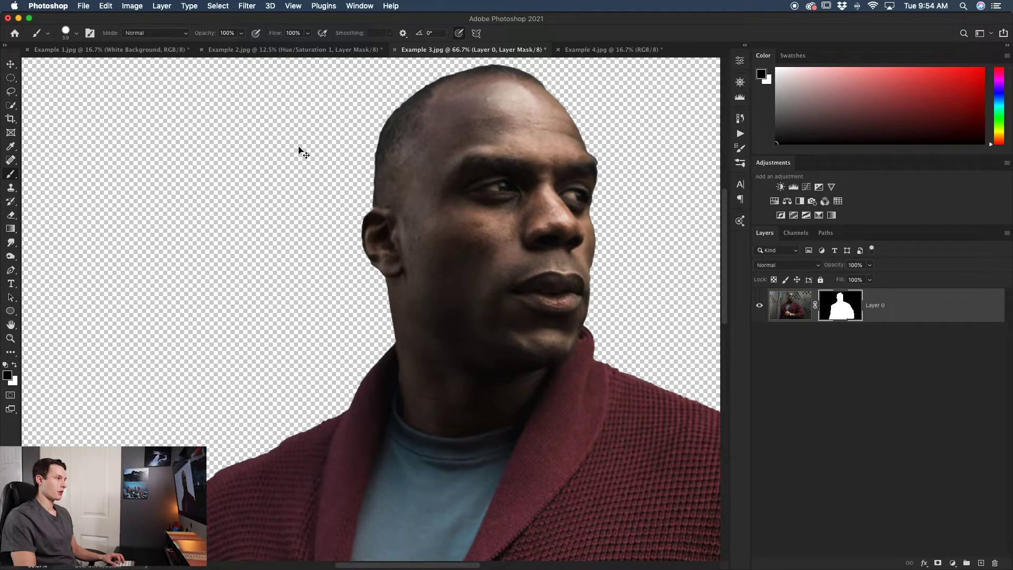
Step: Refine the layer mask in Select and Mask with Smooth 12, Feather 2.5 px, Contrast 39% and Shift Edge -12%
key("super+minus")
key("super+minus")
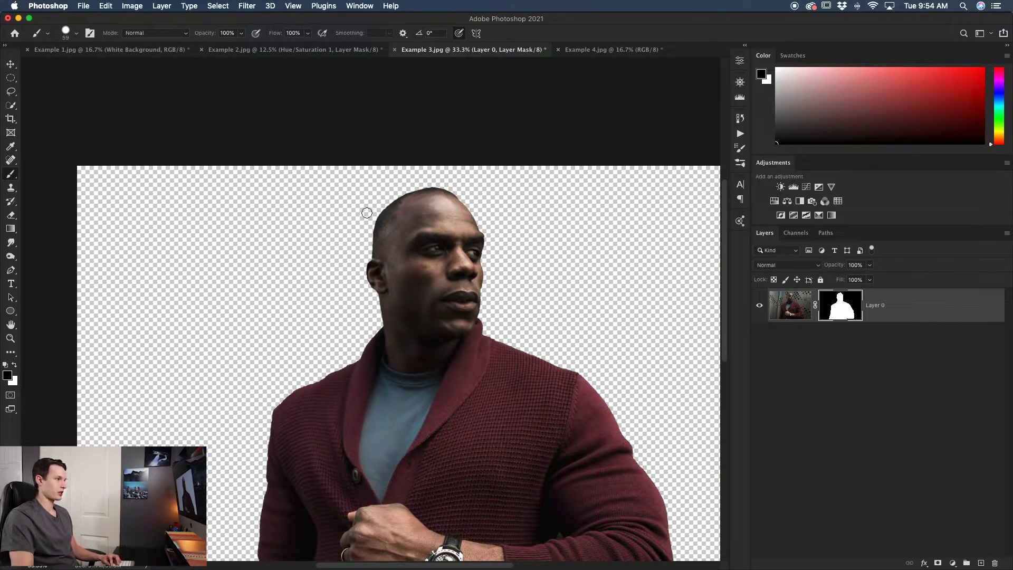
left_click_drag(540, 390, 480, 283)
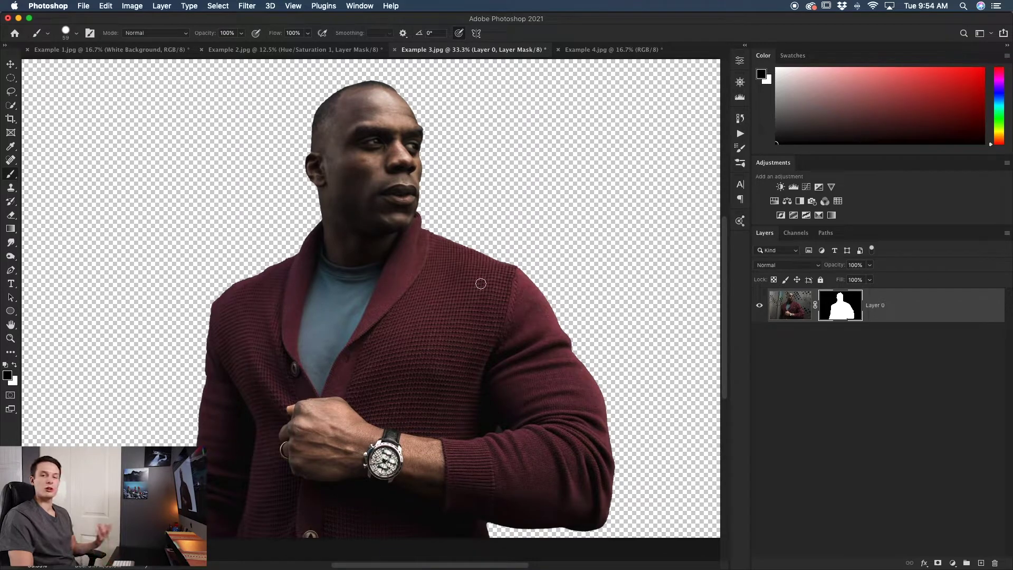
scroll(479, 282, "left", 1)
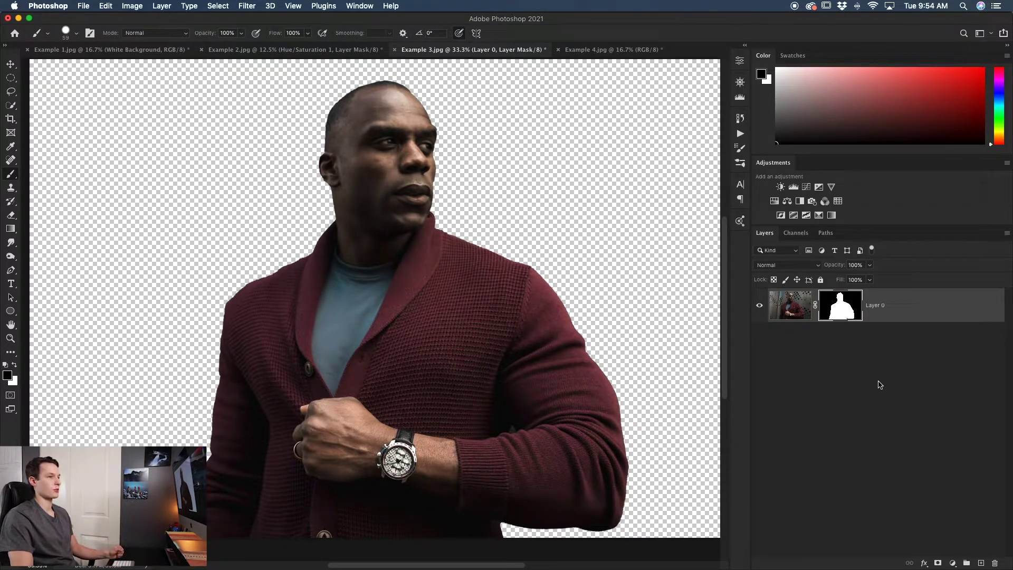
double_click(842, 312)
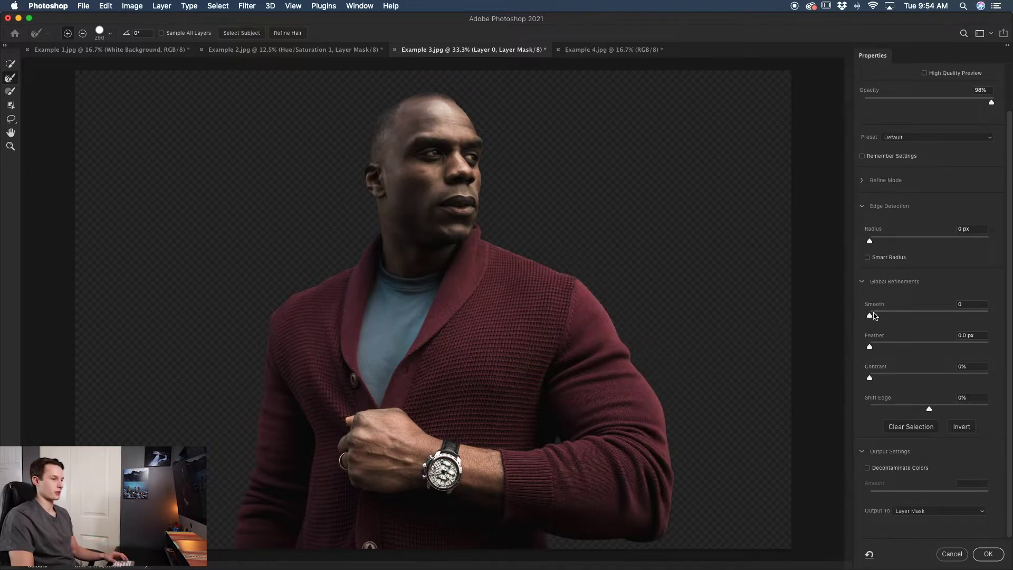
left_click_drag(871, 319, 885, 347)
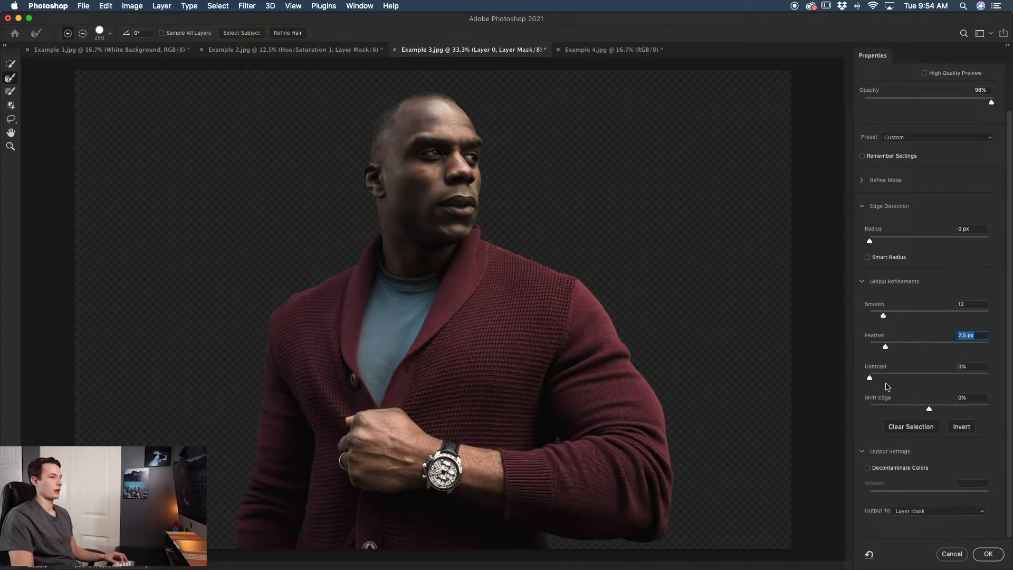
left_click_drag(871, 380, 916, 379)
scroll(464, 315, "up", 2)
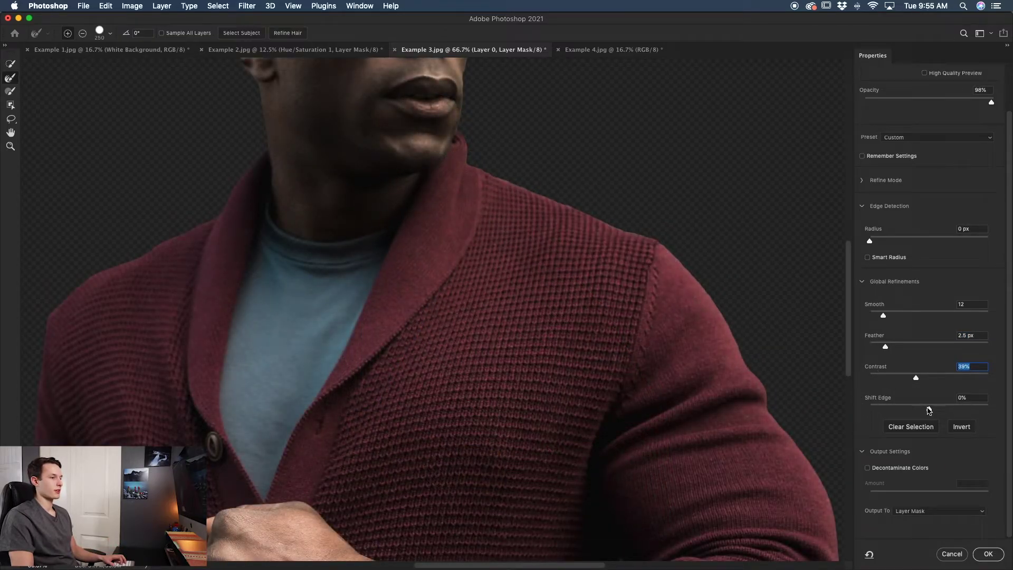
left_click_drag(923, 409, 922, 409)
key("super+0")
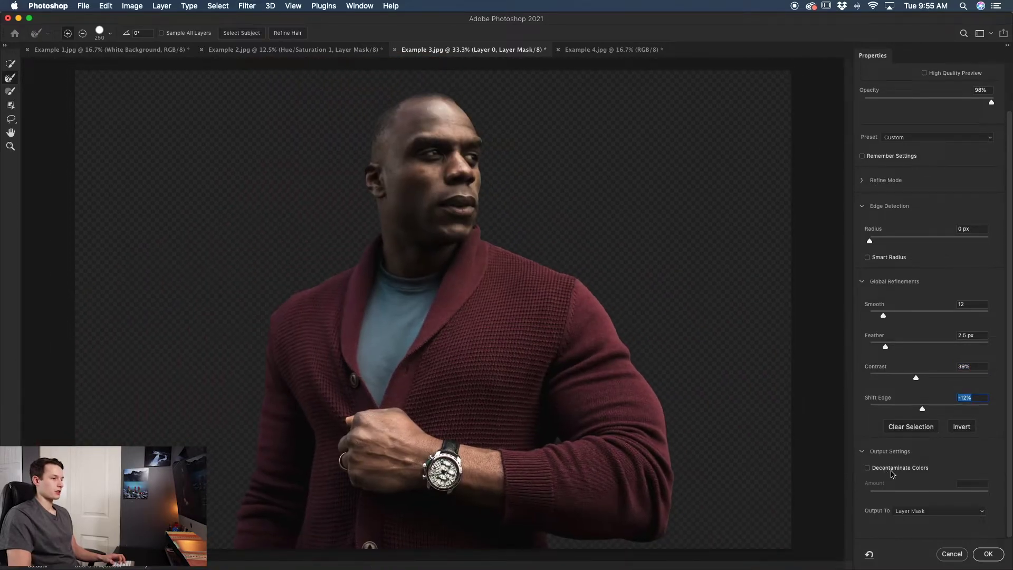
Step: Decontaminate colors, output the refinement to a new layer with layer mask, and delete the original Layer 0
left_click(867, 469)
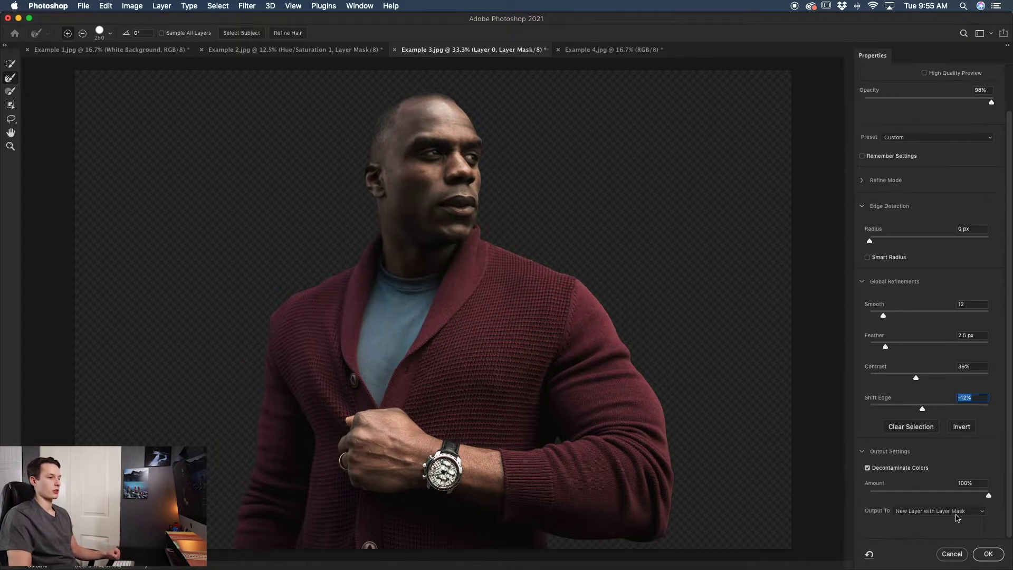
left_click(988, 554)
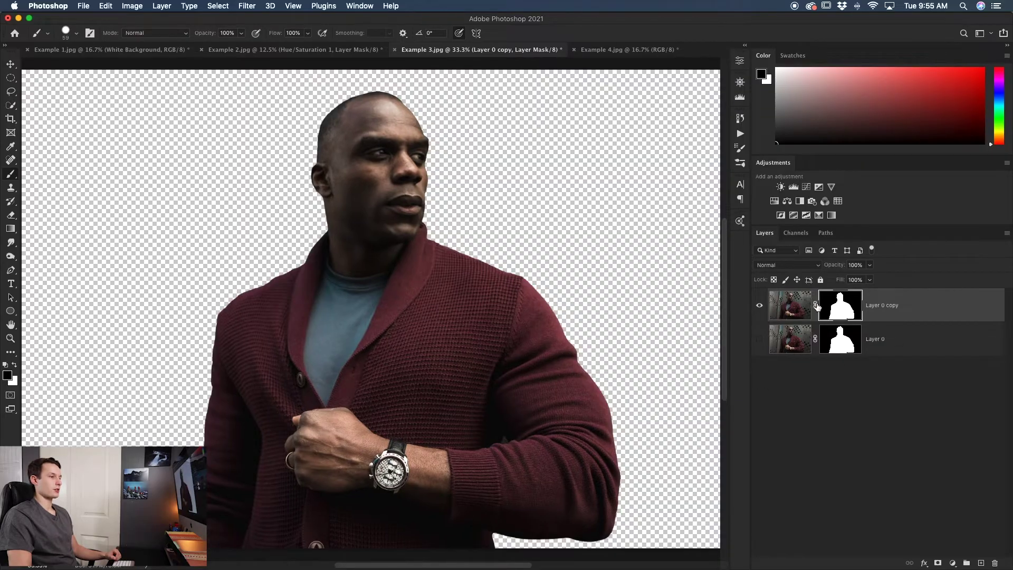
left_click(892, 345)
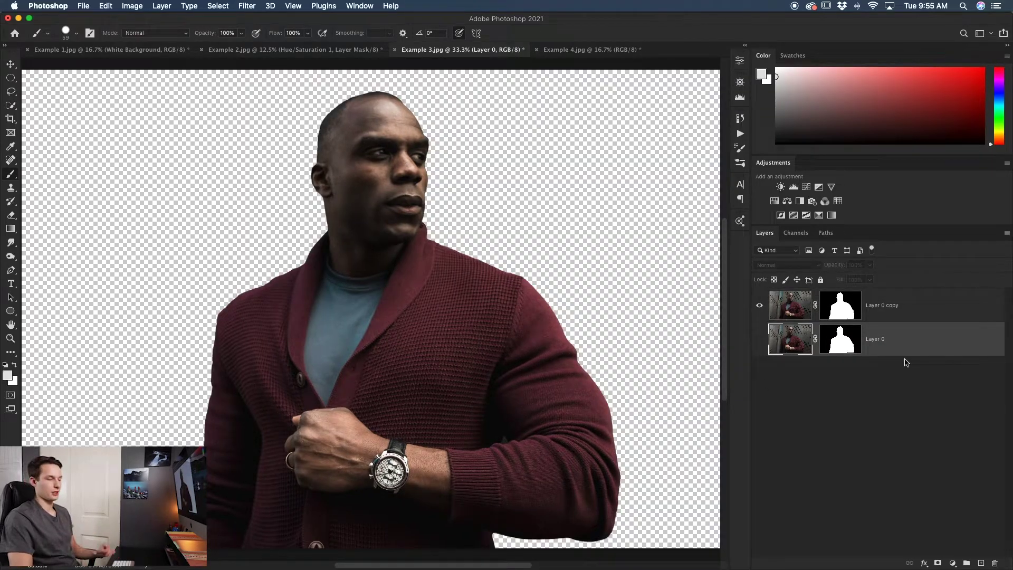
key("BackSpace")
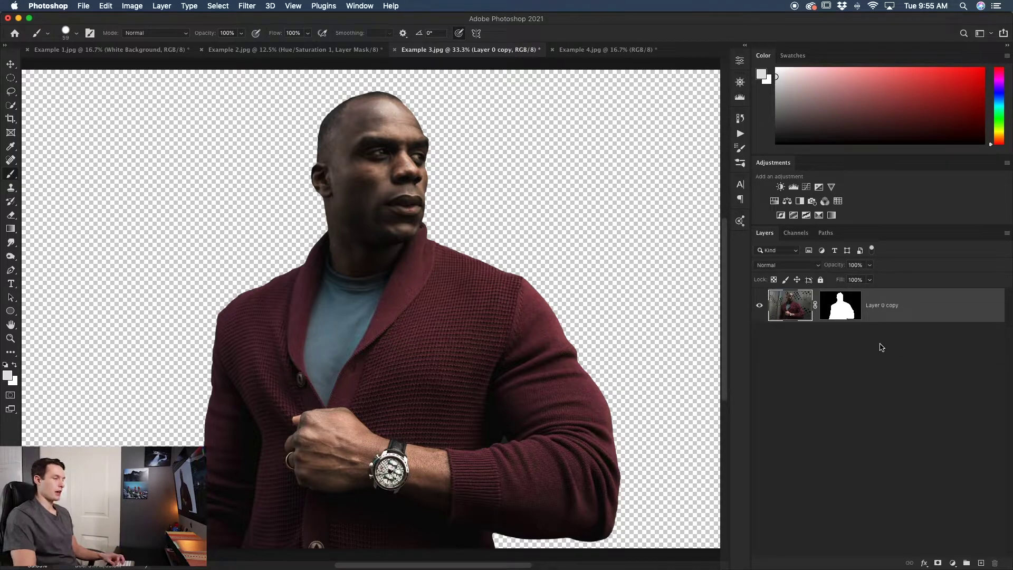
Step: Add a Solid Color fill layer in dark grey #656565 and place it below the cut-out subject layer
key("super+minus")
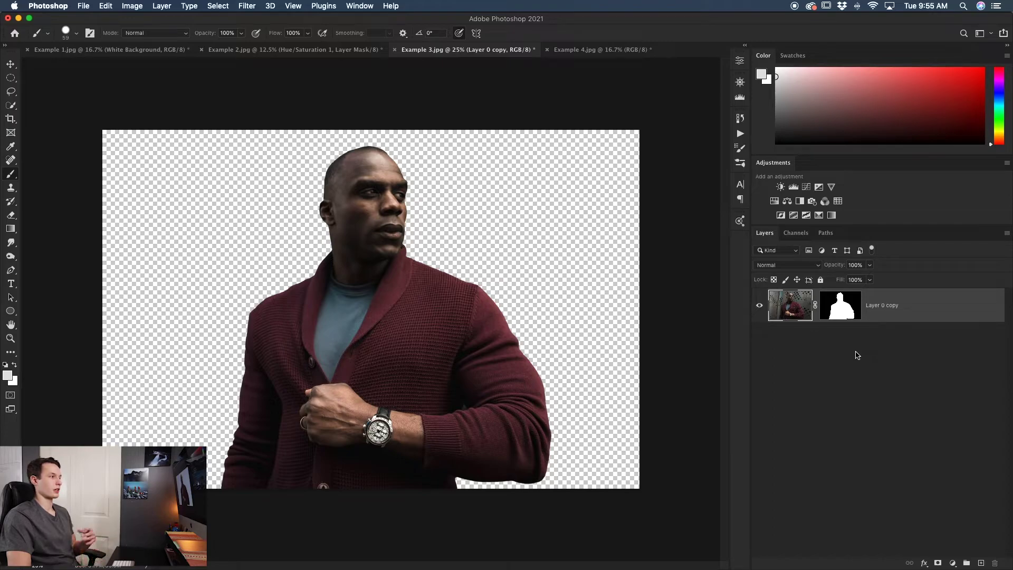
left_click(162, 6)
mouse_move(272, 138)
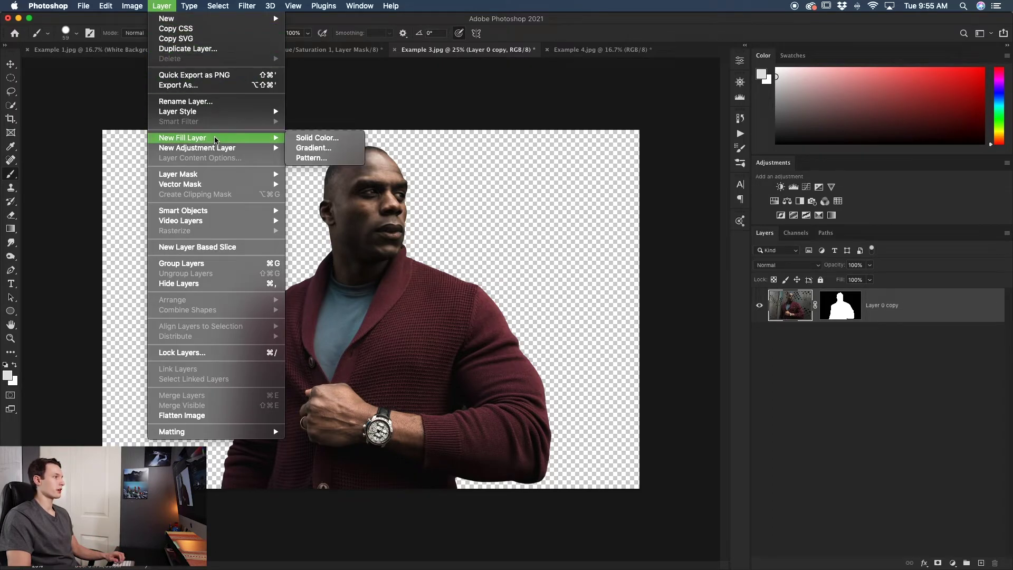
left_click(326, 138)
left_click(425, 159)
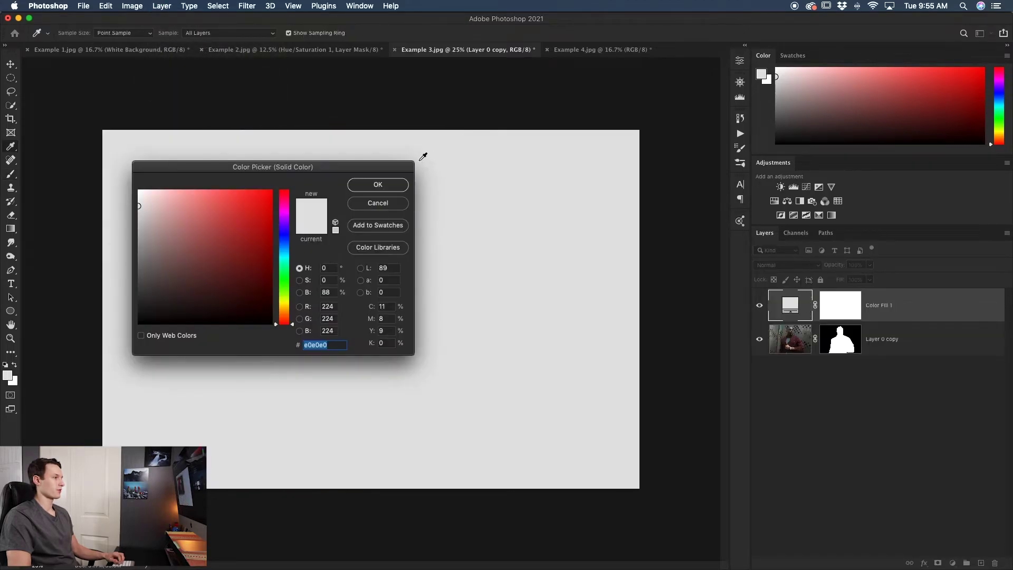
mouse_move(150, 238)
left_mouse_down()
mouse_move(138, 235)
mouse_move(129, 296)
mouse_move(128, 271)
left_mouse_up()
left_click(378, 184)
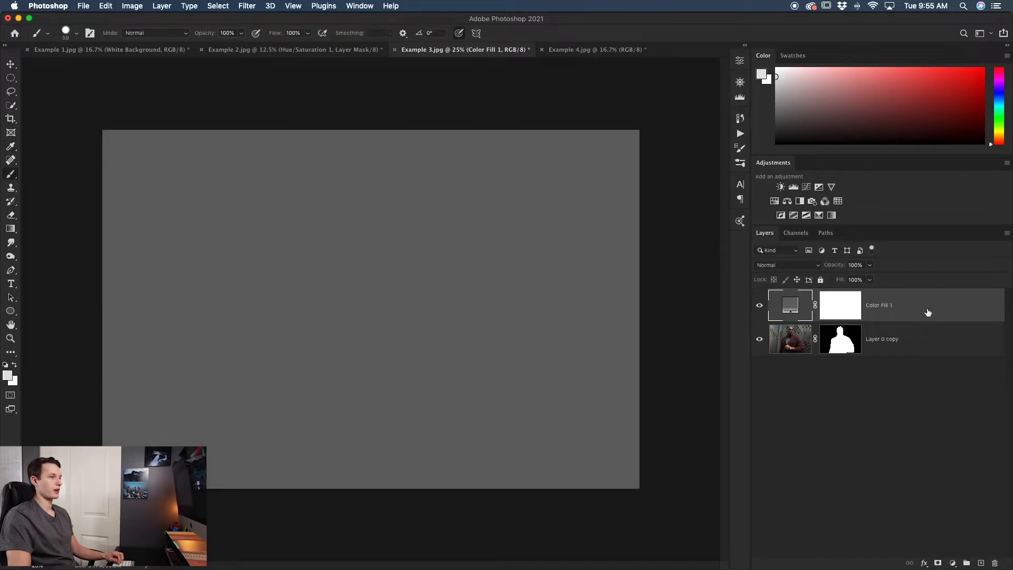
left_click_drag(923, 308, 917, 352)
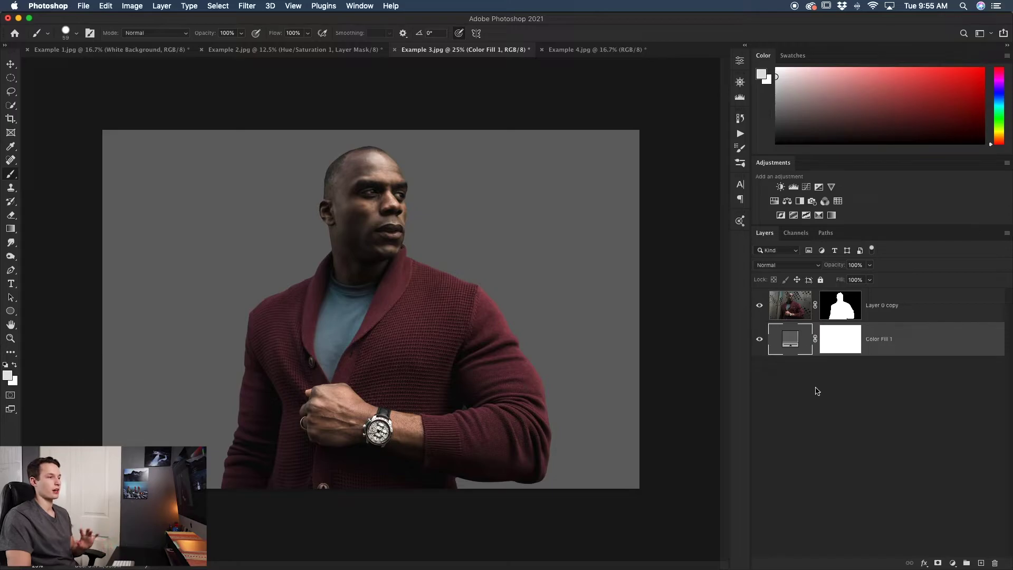
double_click(790, 343)
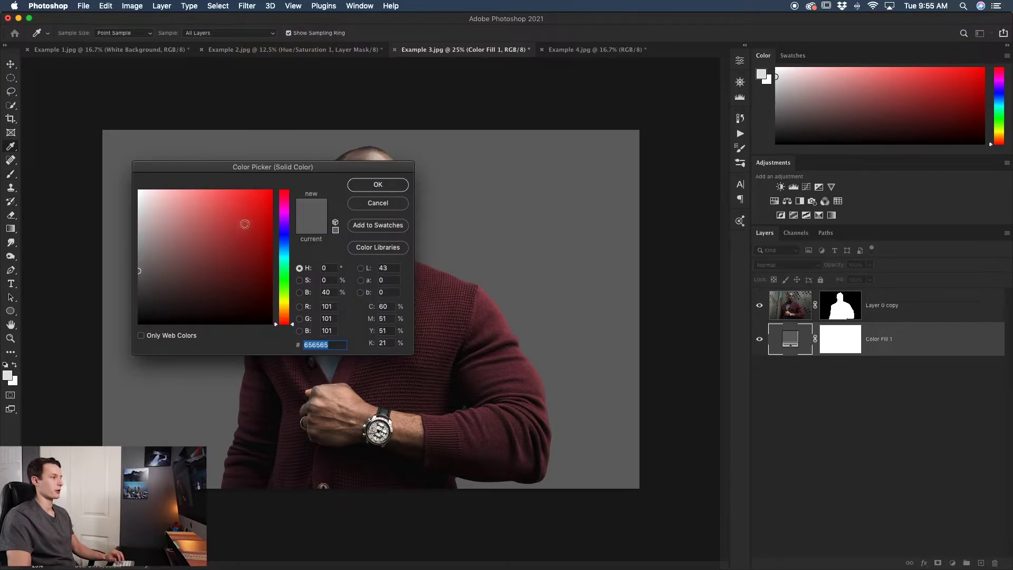
left_click(390, 185)
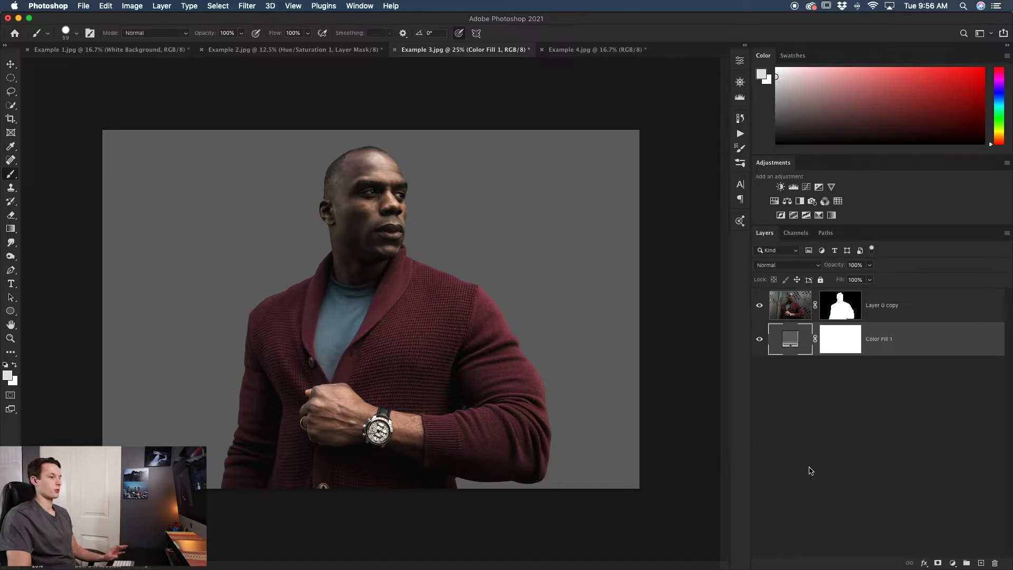
Step: Create a new layer between the subject and the grey fill, and set the Gradient tool to Foreground to Transparent
left_click(981, 564)
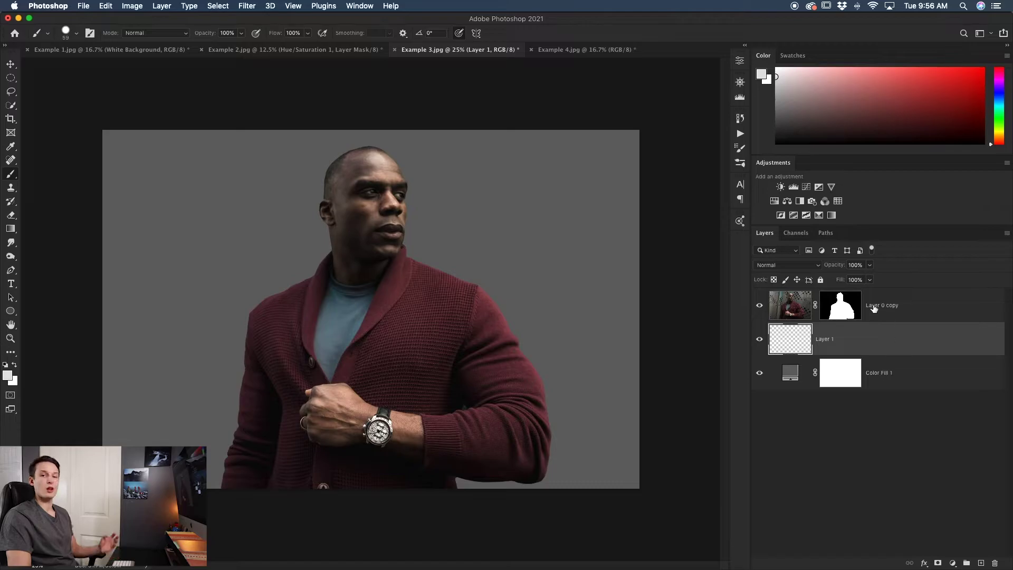
left_click(10, 229)
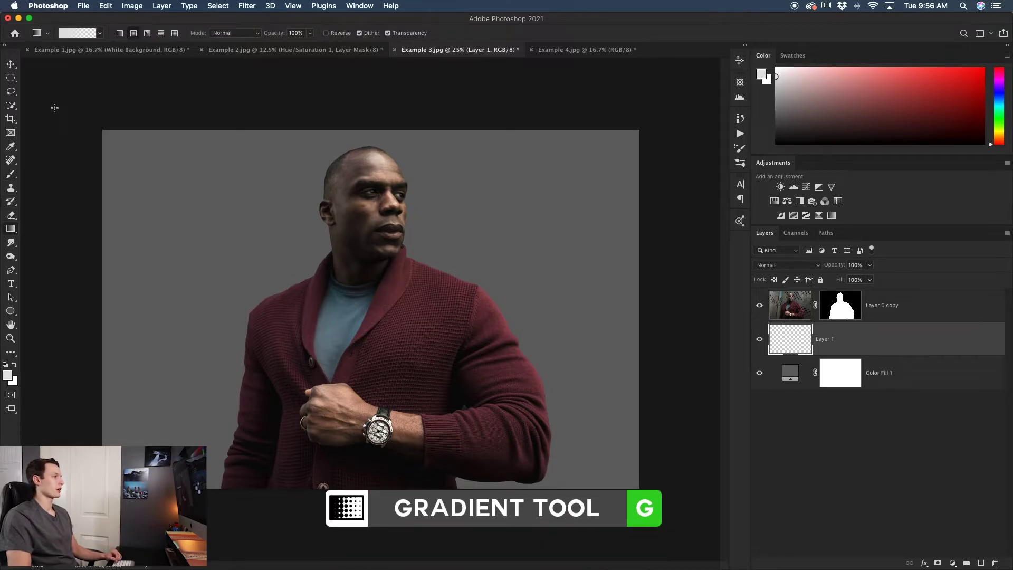
left_click(78, 32)
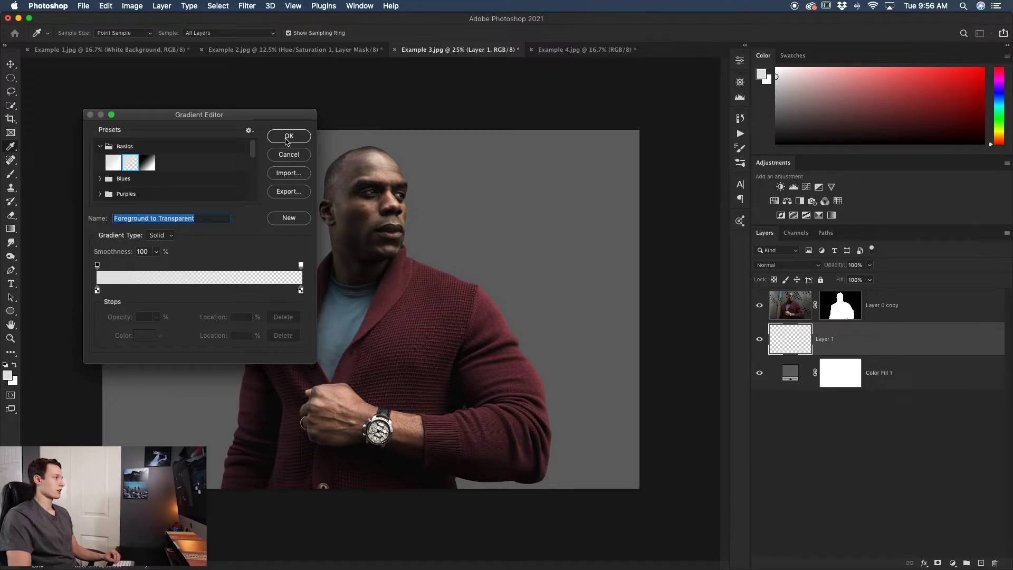
left_click(275, 152)
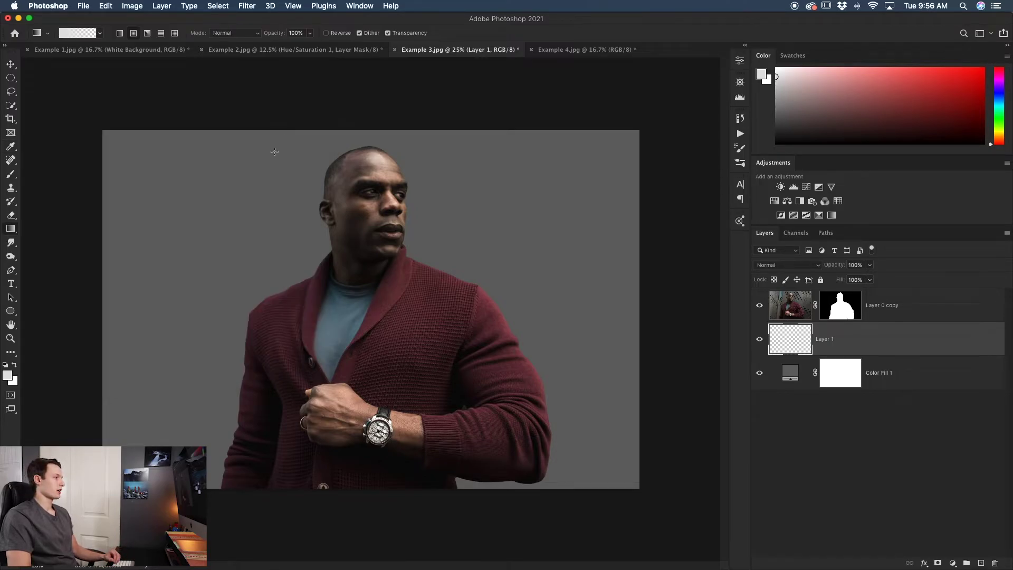
Step: Set the foreground colour to light grey #d4d4d4 for the gradient
left_click(7, 376)
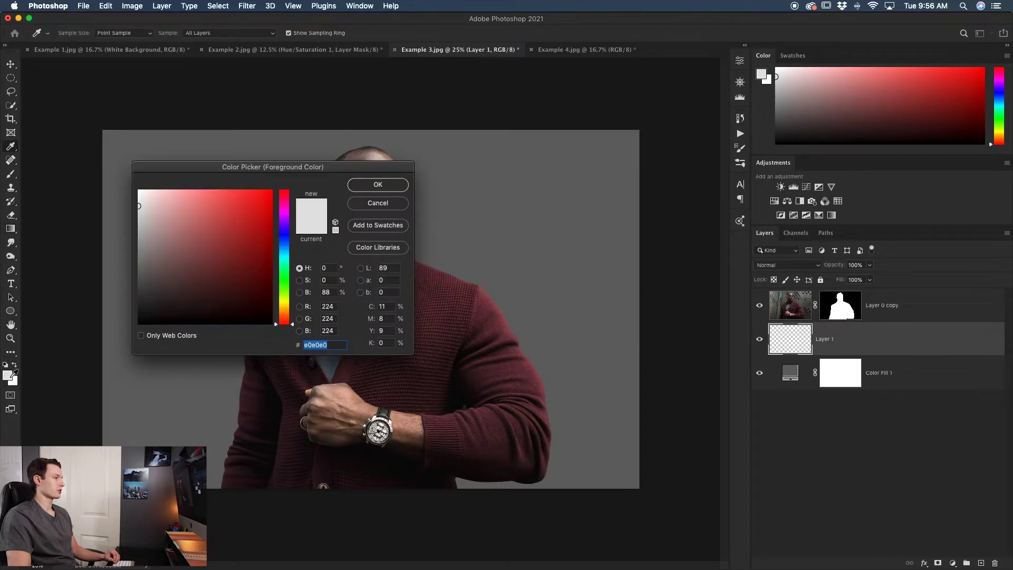
left_click(139, 206)
left_click_drag(138, 206, 134, 214)
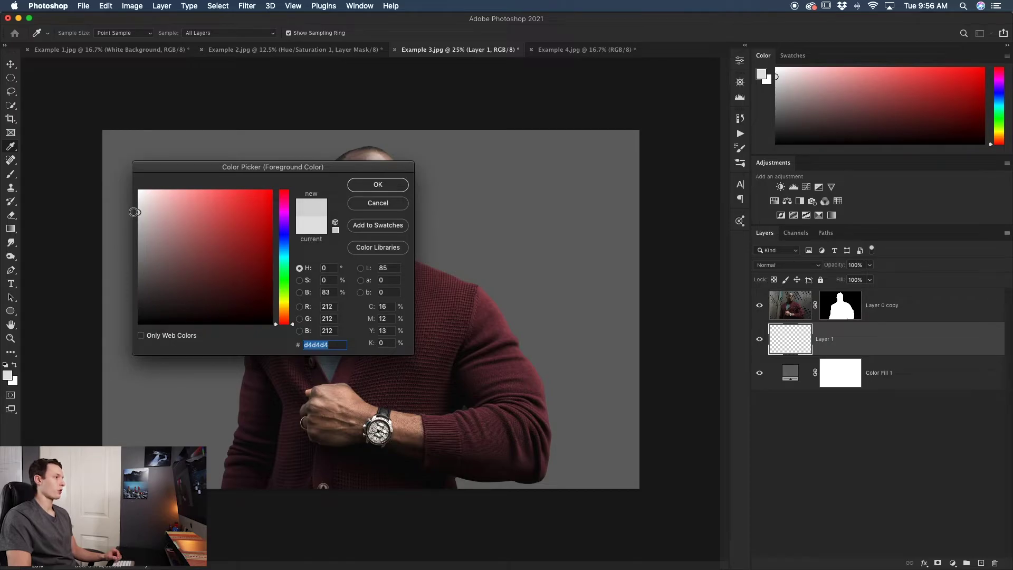
left_click(369, 187)
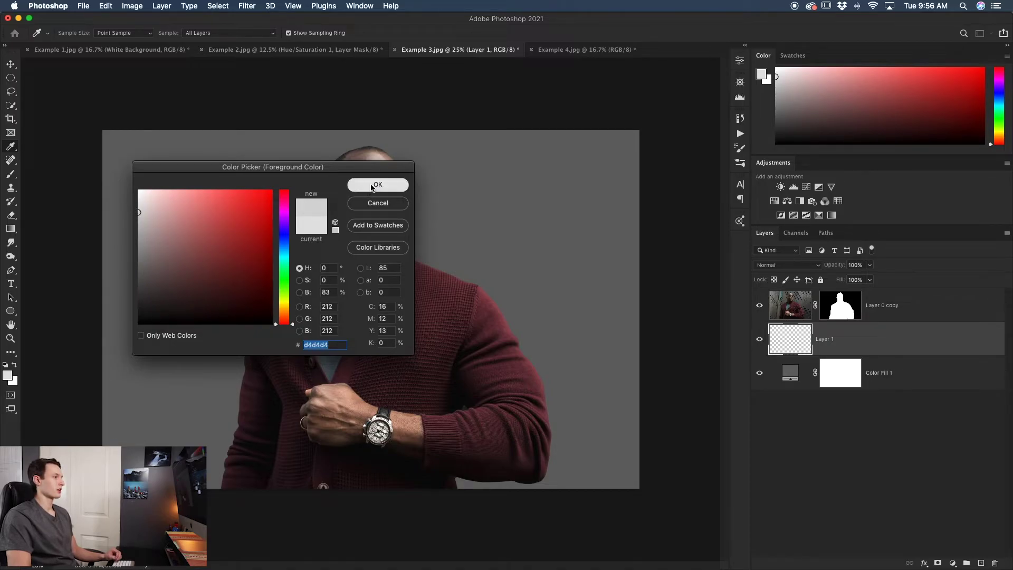
key("g")
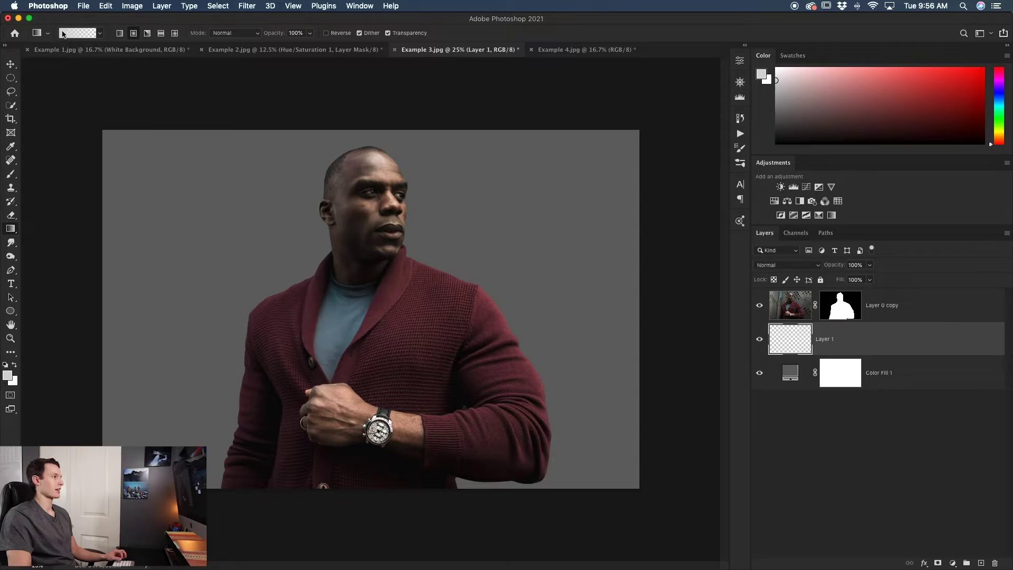
Step: Draw two overlapping radial gradients on the new layer, from the man's chest outward, to create a spotlight glow behind him
left_click(133, 34)
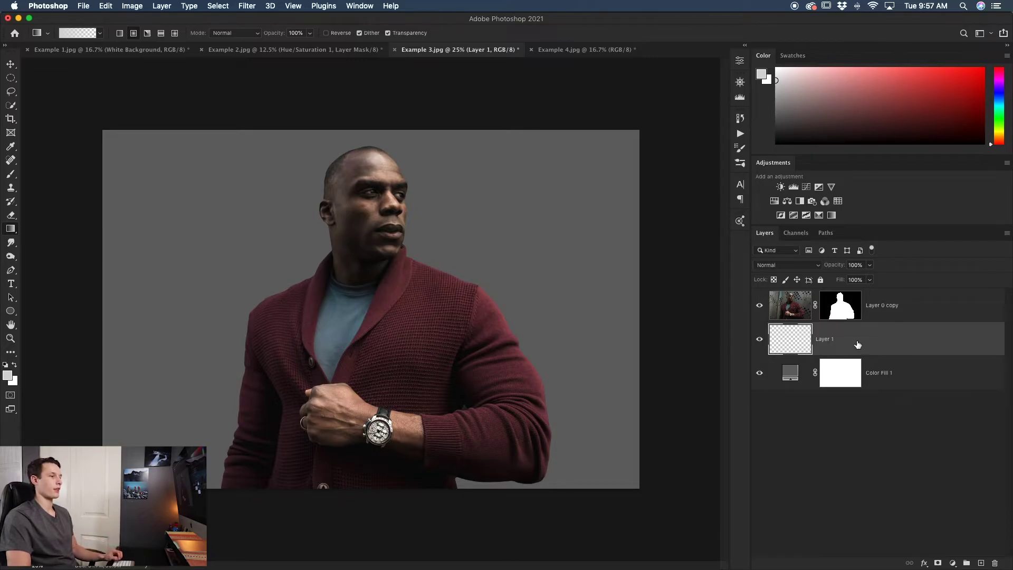
left_click_drag(366, 309, 533, 535)
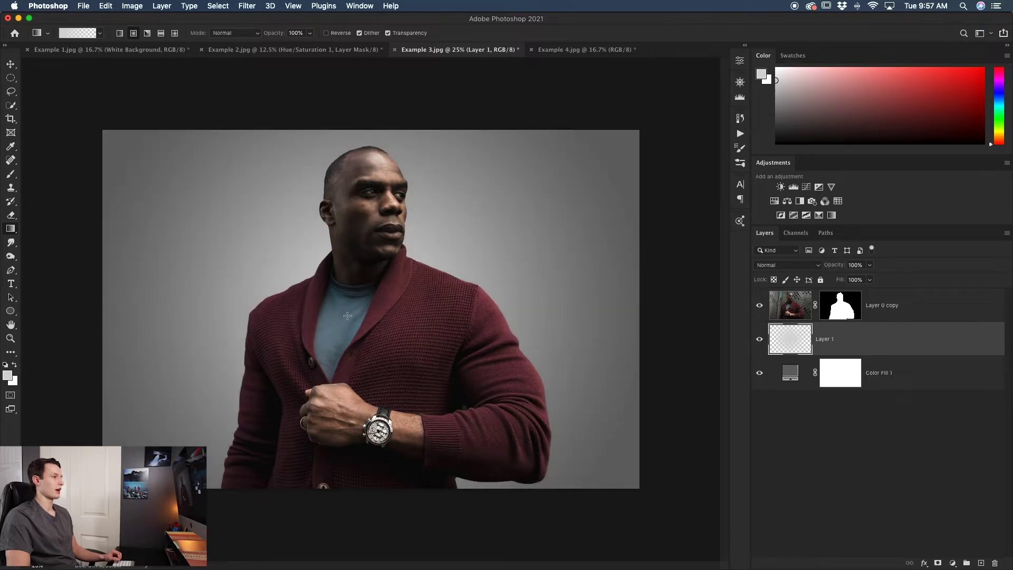
left_click_drag(371, 305, 491, 448)
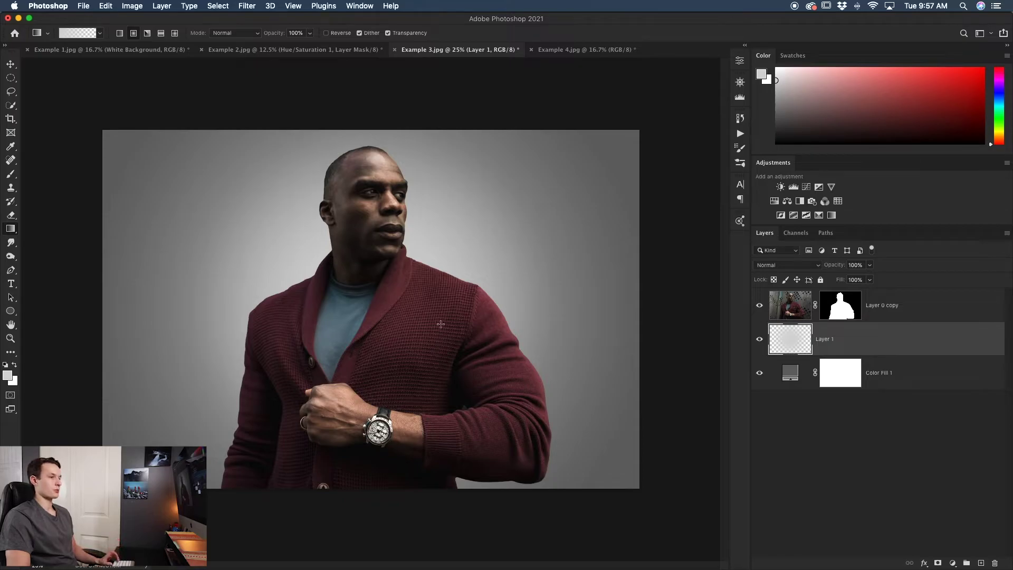
Step: Toggle the subject layer's mask off and on to compare the original background with the new backdrop
left_click(844, 313, "shift")
left_click(844, 312, "shift")
left_click(844, 313, "shift")
left_click(844, 313, "shift")
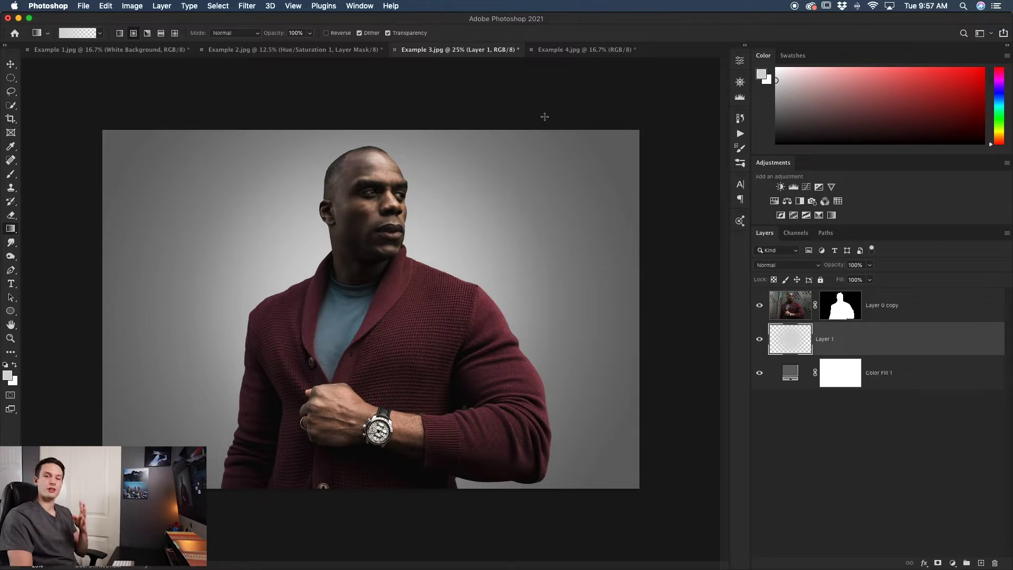
Step: In Example 4, unlock the Background layer and select the woman with Select Subject
left_click(570, 51)
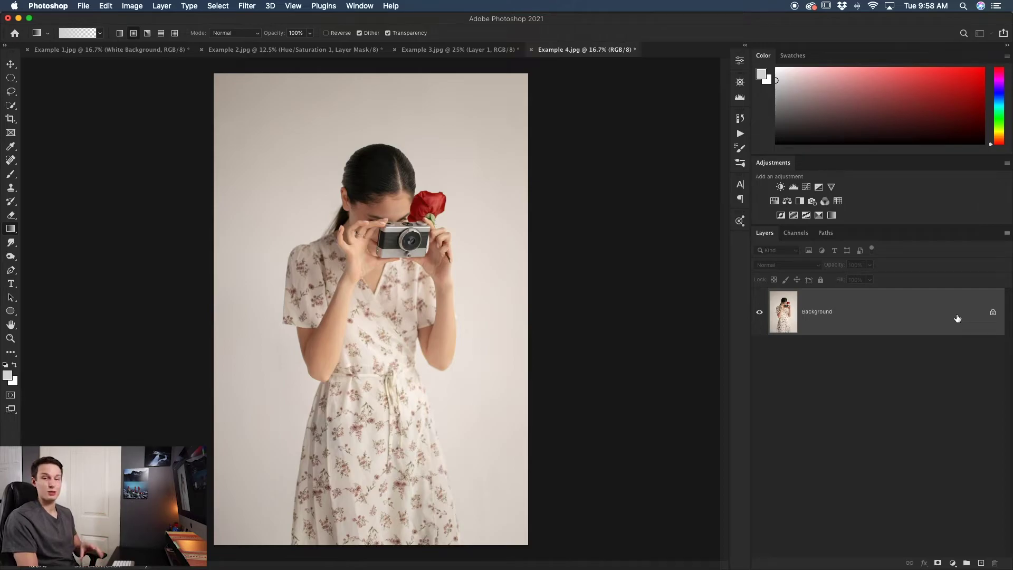
left_click(992, 313)
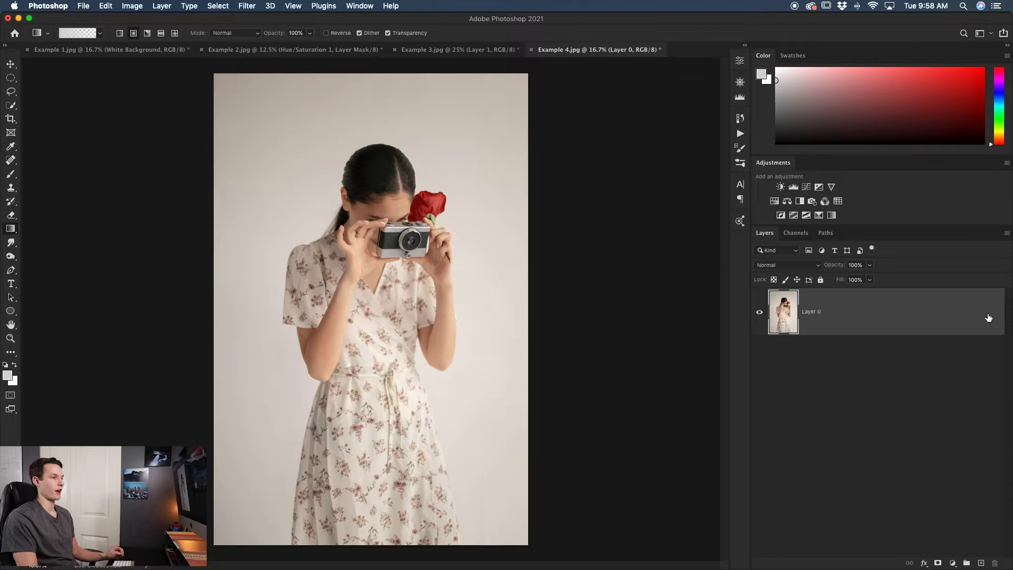
left_click(740, 63)
scroll(680, 139, "down", 2)
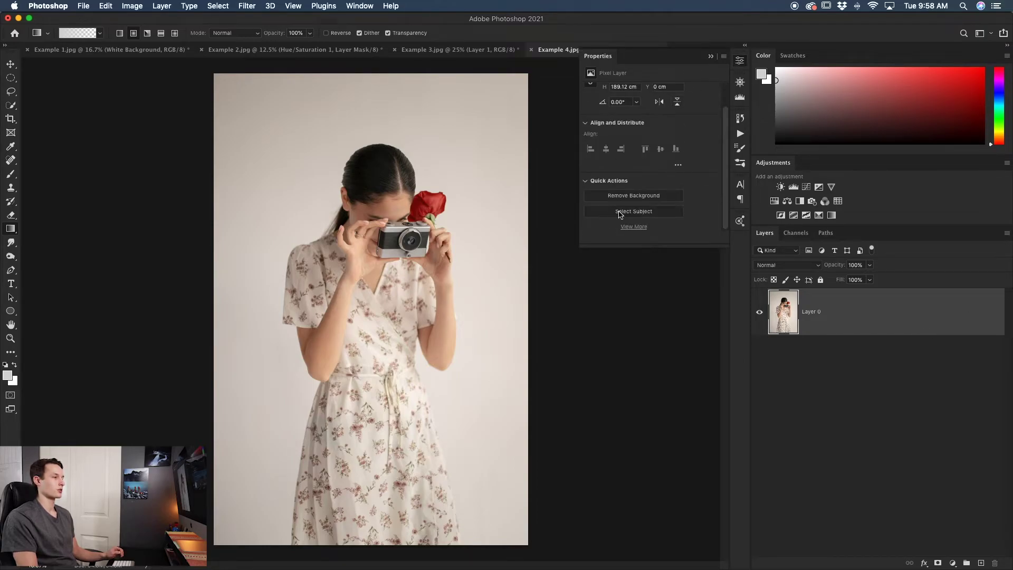
left_click(665, 214)
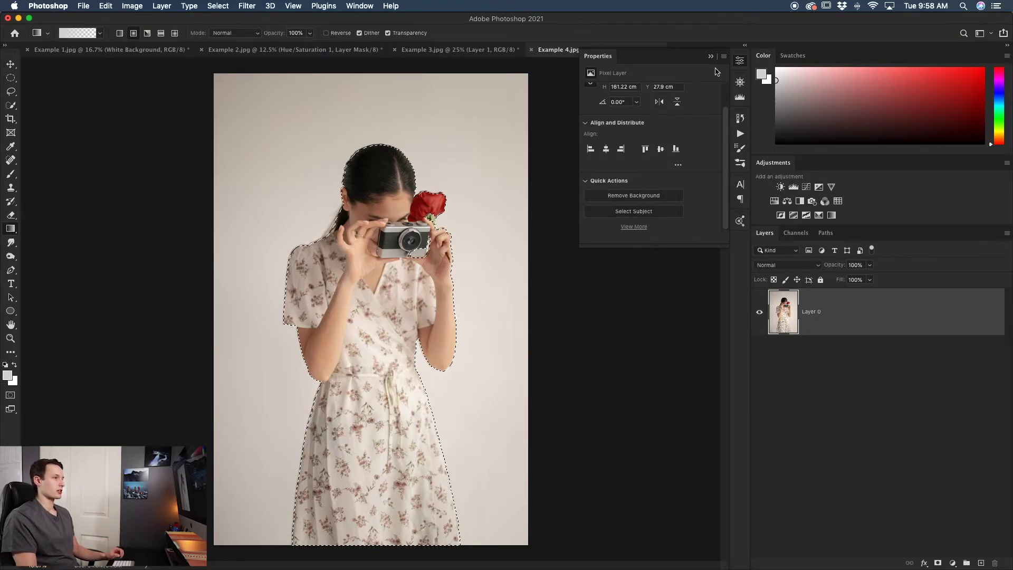
Step: Open the selection in Select and Mask, enable Smart Radius, and reduce the Refine Edge brush size to 100
key("w")
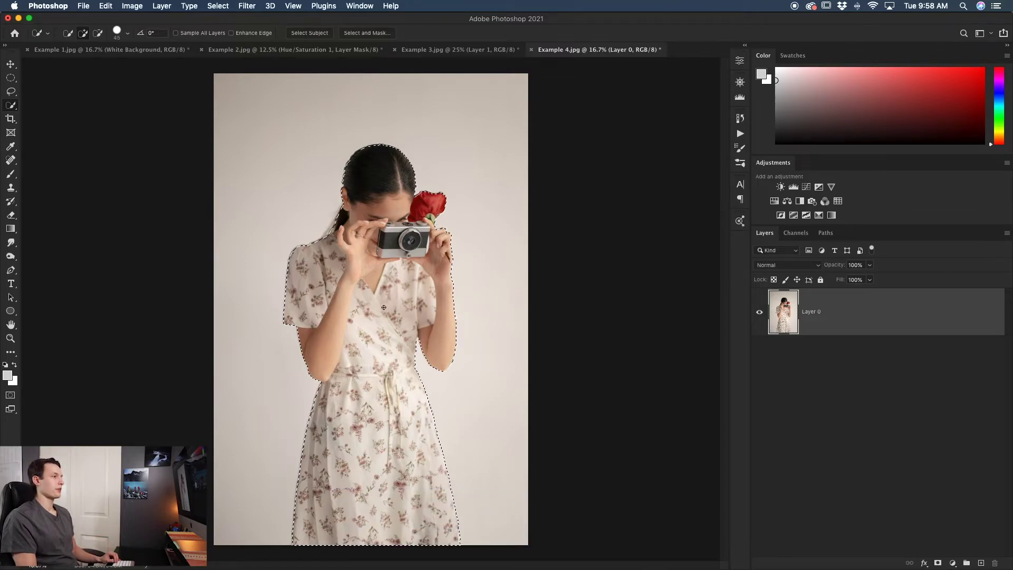
left_click(367, 33)
mouse_move(407, 220)
left_mouse_down()
mouse_move(393, 213)
mouse_move(393, 232)
left_mouse_up()
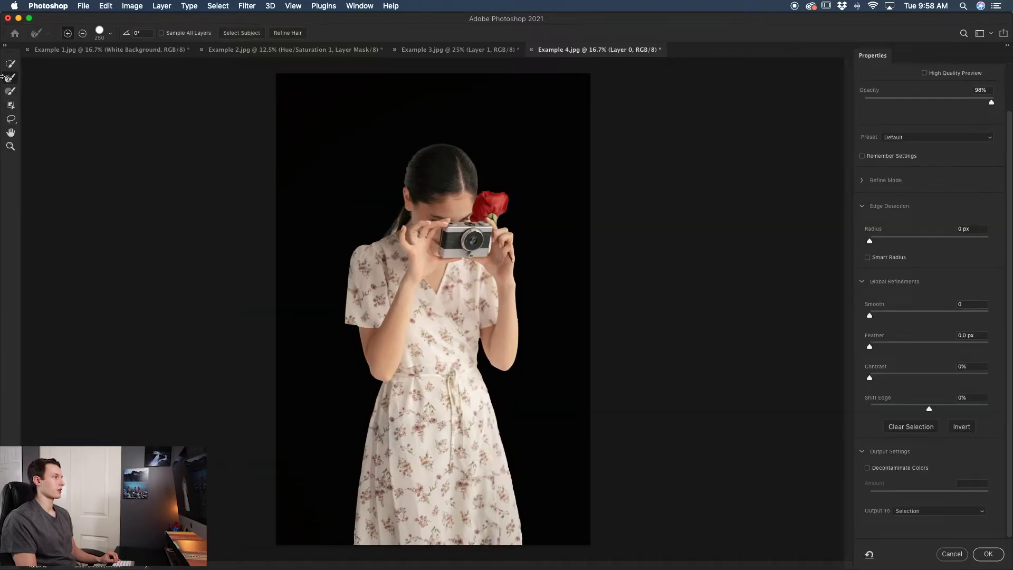
left_click(873, 260)
key("bracketleft")
key("bracketleft")
key("bracketleft")
key("bracketleft")
key("bracketleft")
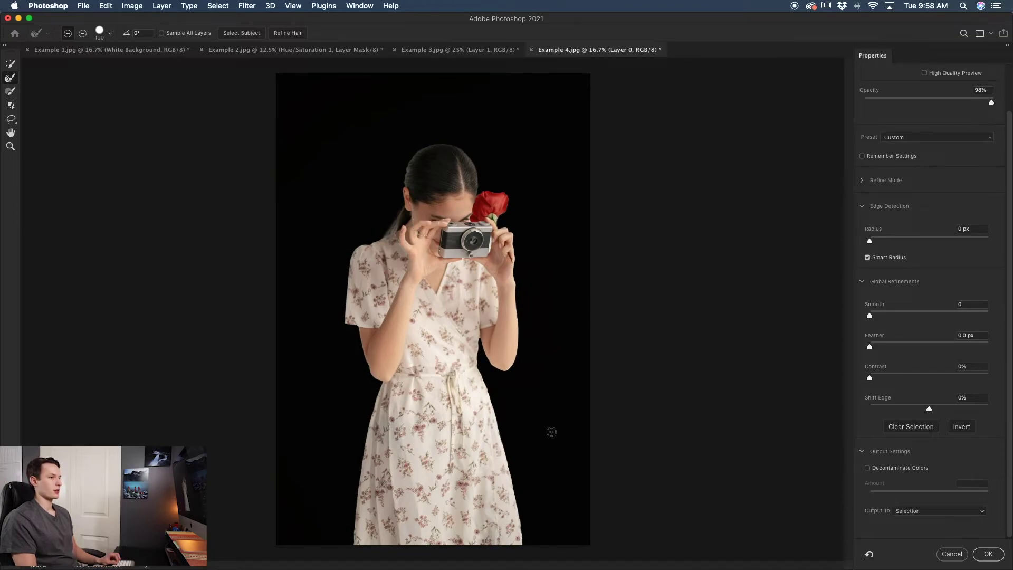
Step: Slightly raise the smoothing and contrast, shift the edge a little inward, and output the result as a selection
left_click_drag(873, 317, 890, 378)
left_click(929, 410)
left_click_drag(929, 409, 923, 410)
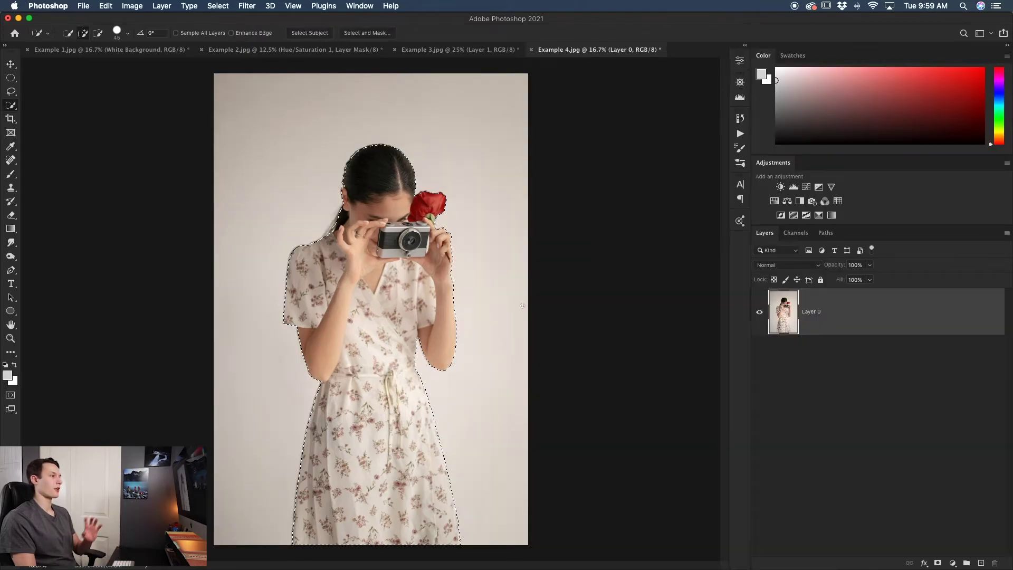
left_click(988, 554)
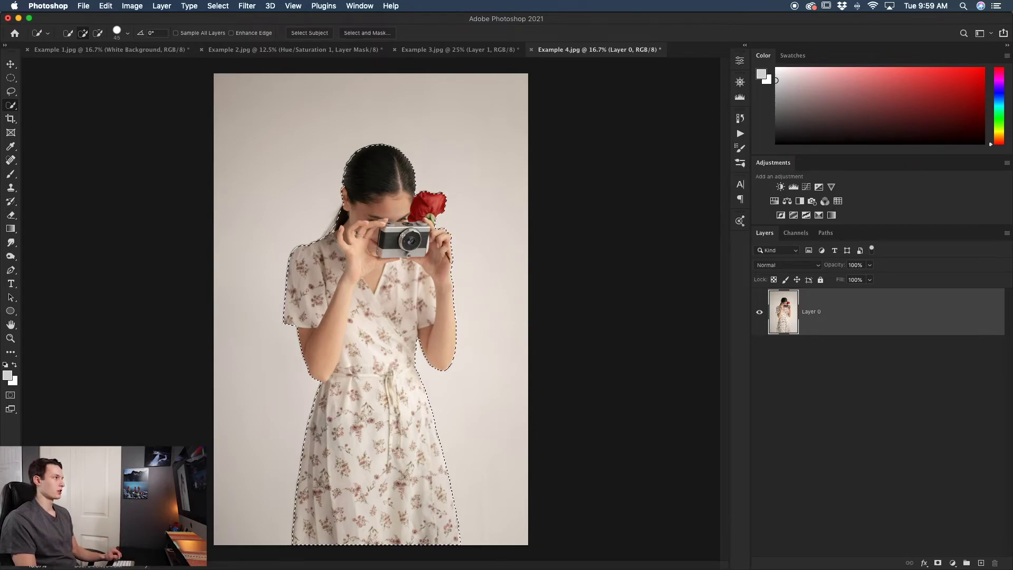
Step: Add a bright sky-blue Solid Color fill layer from the subject selection, keeping the name Color Fill 1
left_click(161, 7)
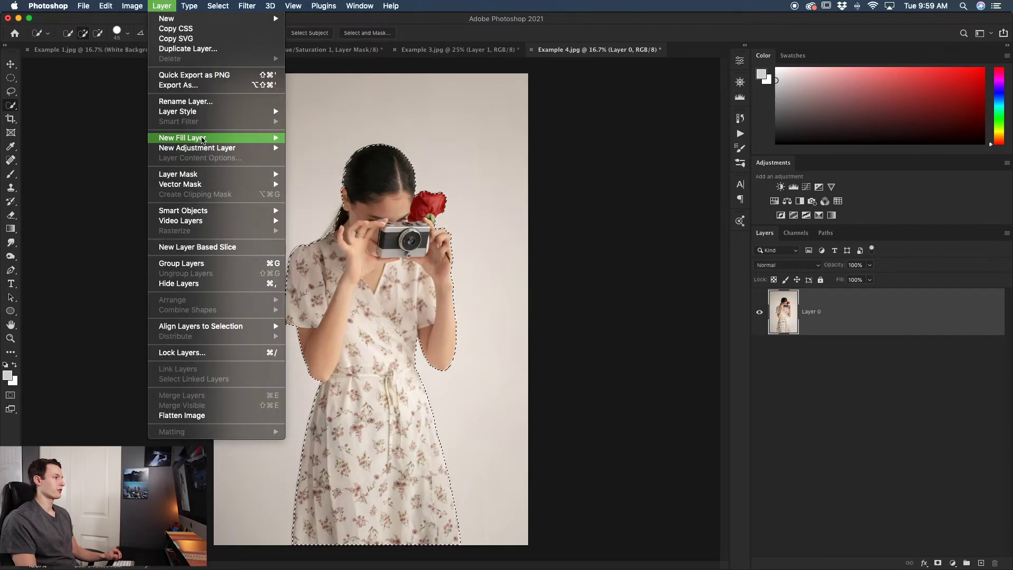
mouse_move(203, 138)
left_click(326, 141)
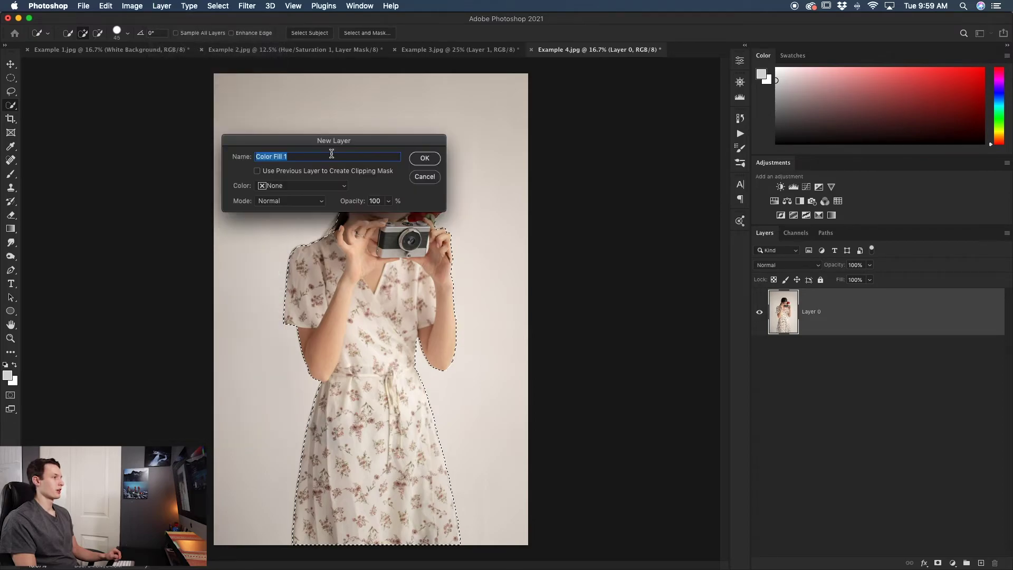
left_click(428, 161)
left_click(281, 253)
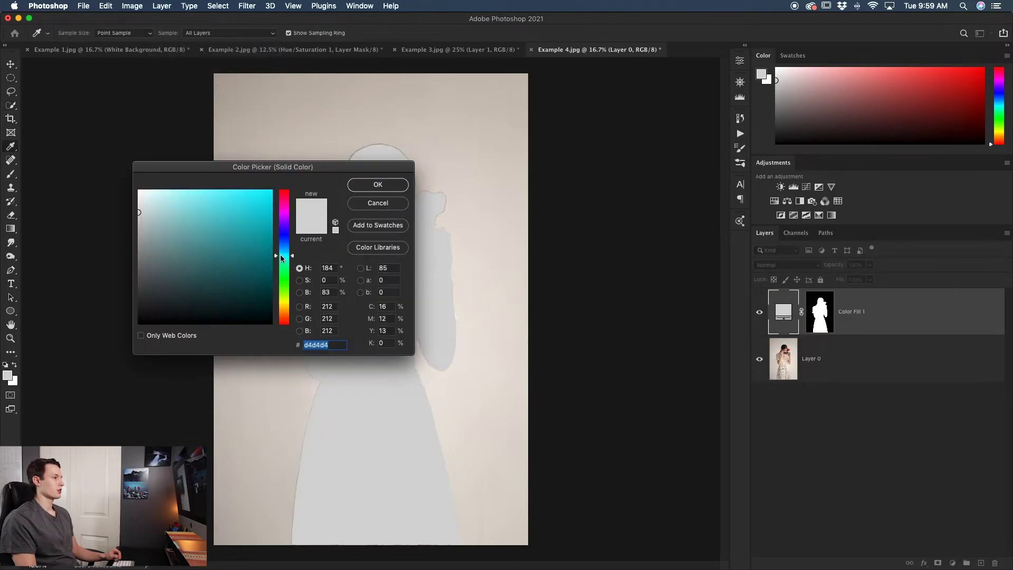
left_click_drag(246, 197, 243, 194)
left_click(393, 185)
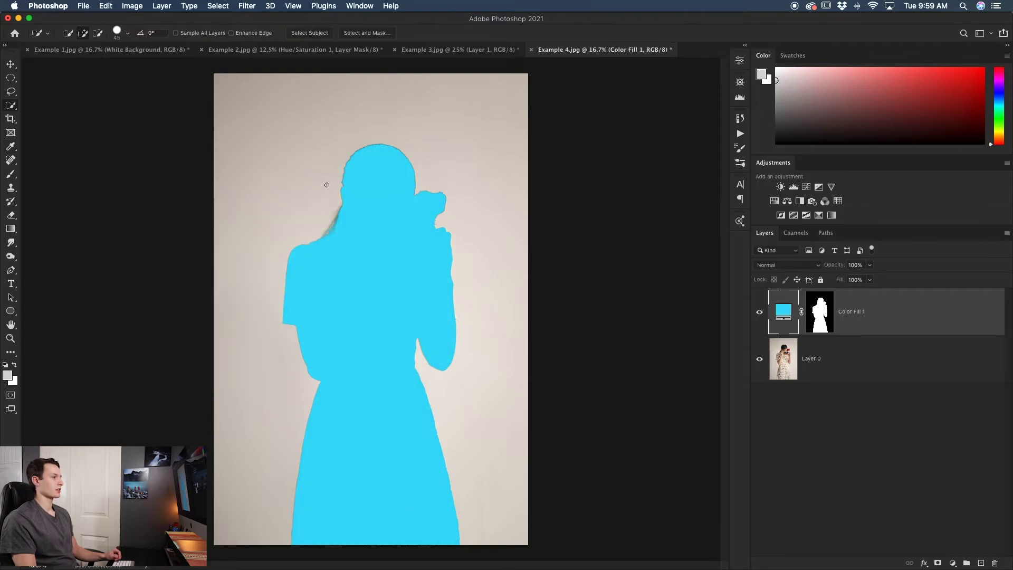
Step: Invert the Color Fill 1 mask so the blue covers the background, and set the layer's blend mode to Multiply
left_click(825, 318)
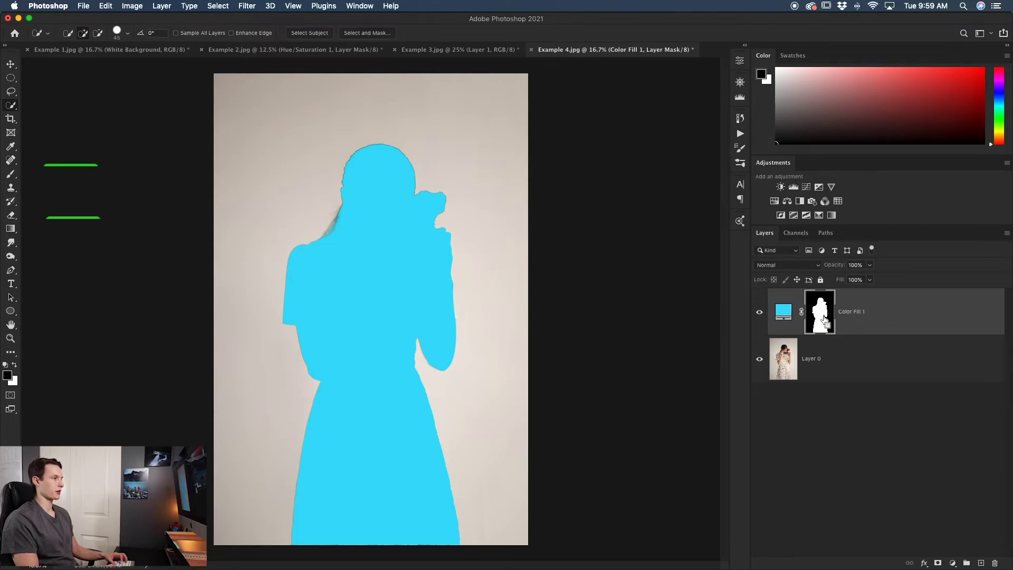
key("super+i")
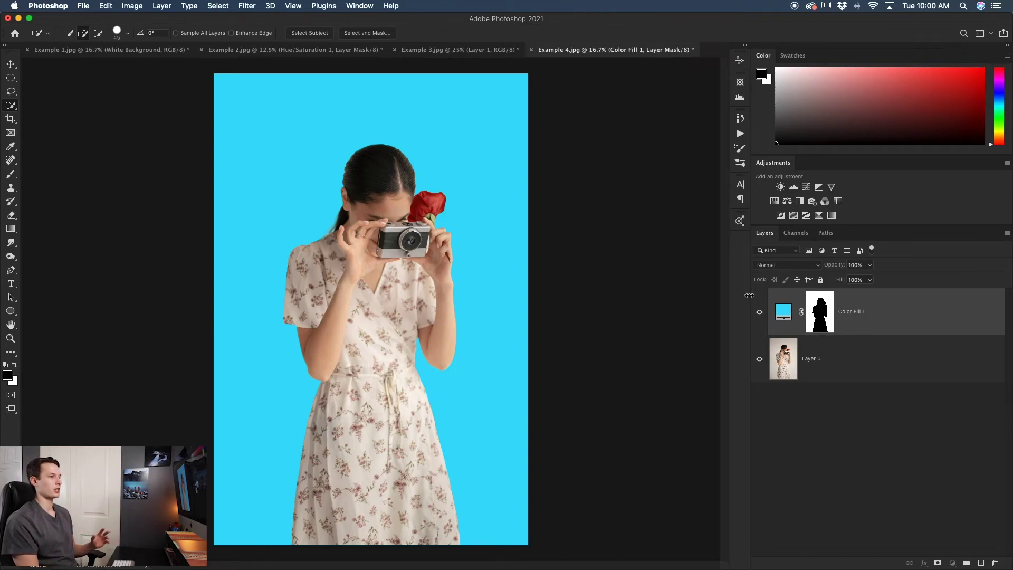
left_click(789, 266)
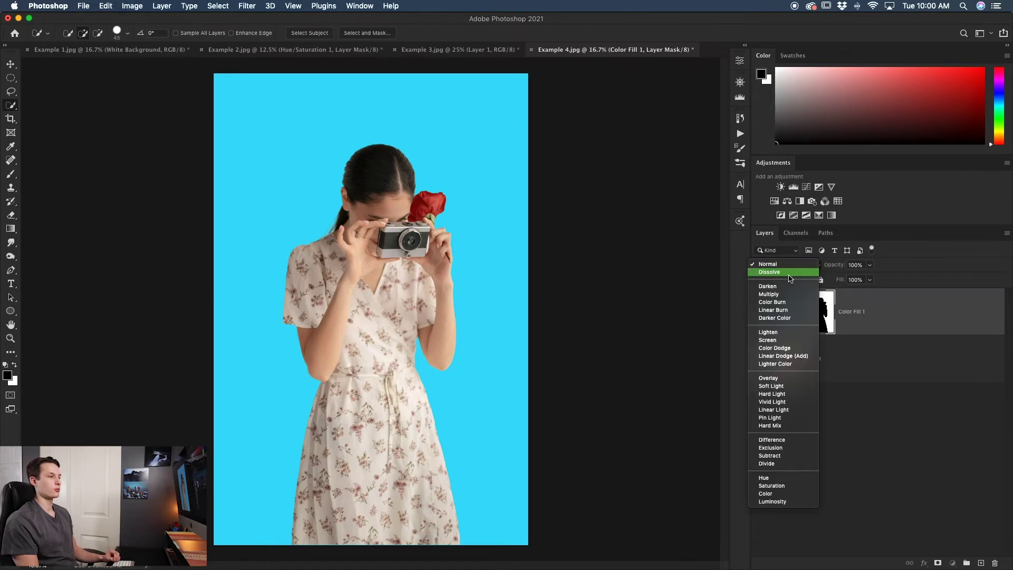
left_click(781, 294)
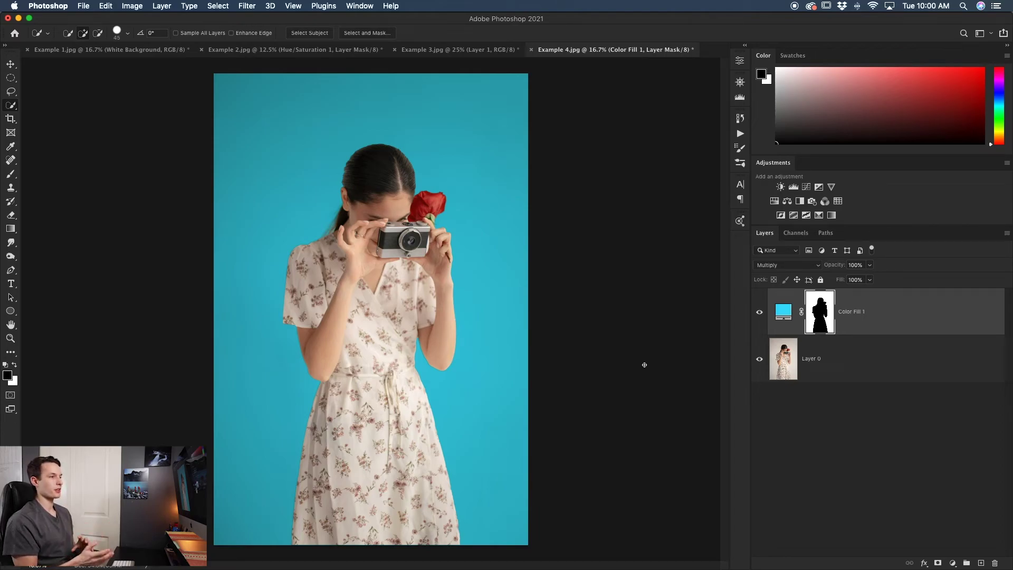
Step: Toggle the visibility of Color Fill 1 off and on to compare the original backdrop with the blue one
left_click(759, 312)
left_click(759, 312)
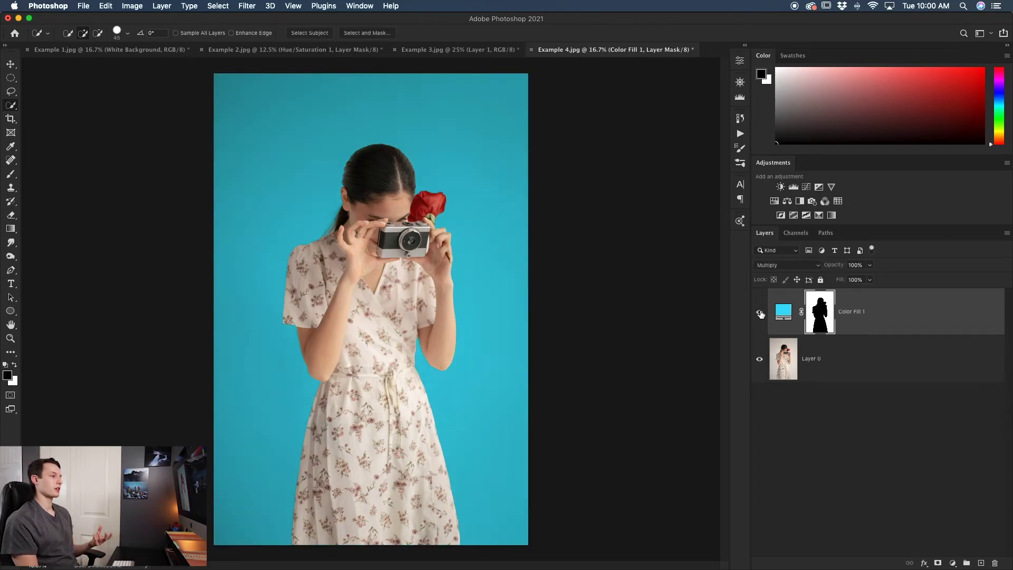
left_click(759, 313)
left_click(759, 312)
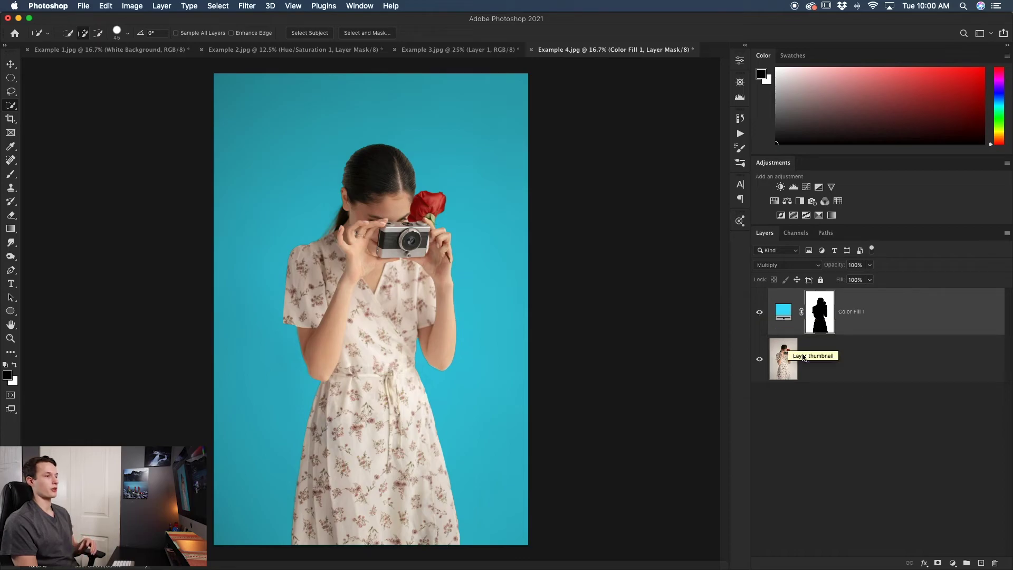
Step: Change the colour of Color Fill 1 to a more turquoise cyan
double_click(774, 323)
left_click_drag(328, 167, 260, 139)
mouse_move(214, 240)
left_mouse_down()
mouse_move(217, 280)
mouse_move(216, 231)
left_mouse_up()
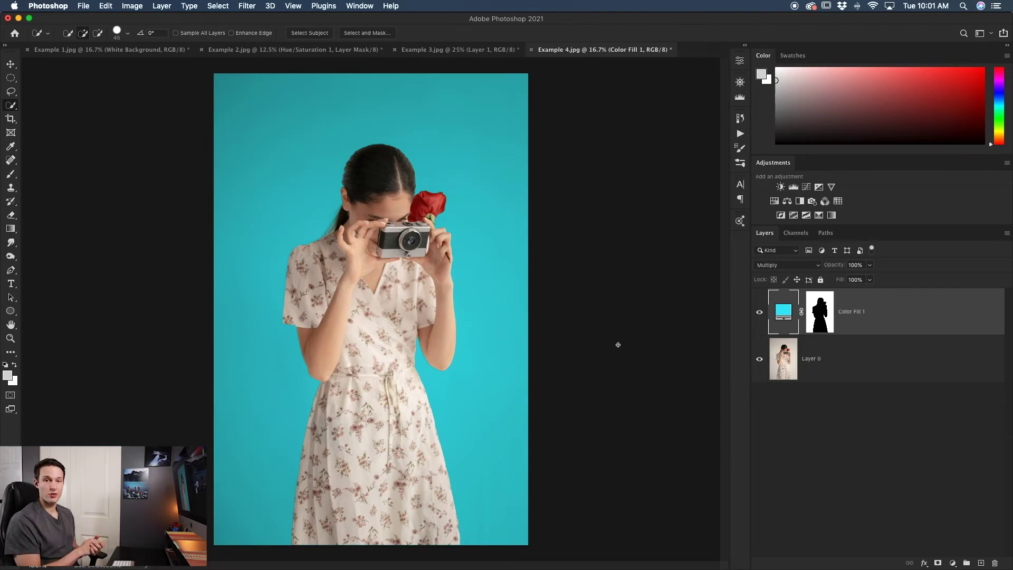